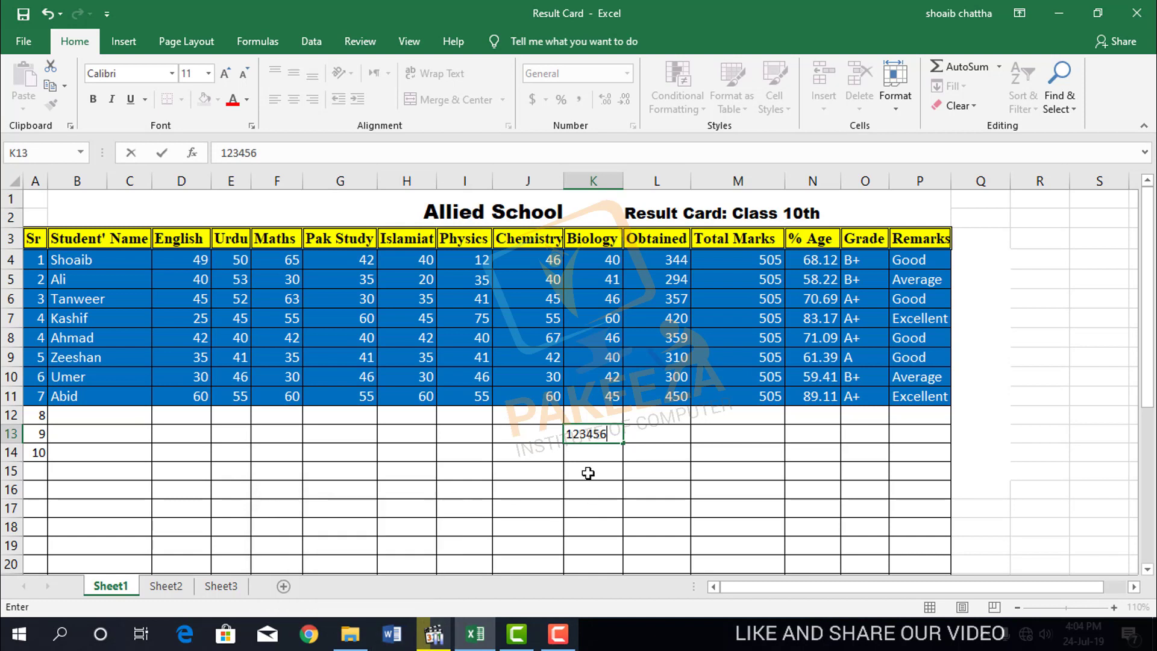
Confirm the 123456 entry in cell K13 and zoom the sheet in to 120%
left_click(585, 473)
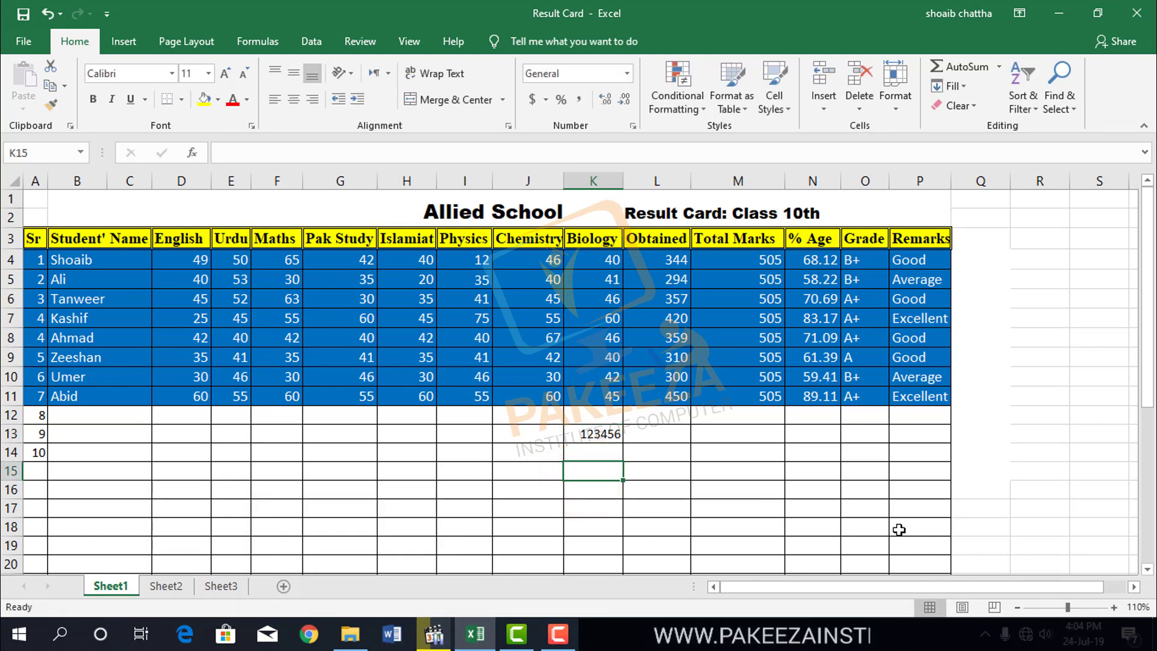
left_click(1114, 608)
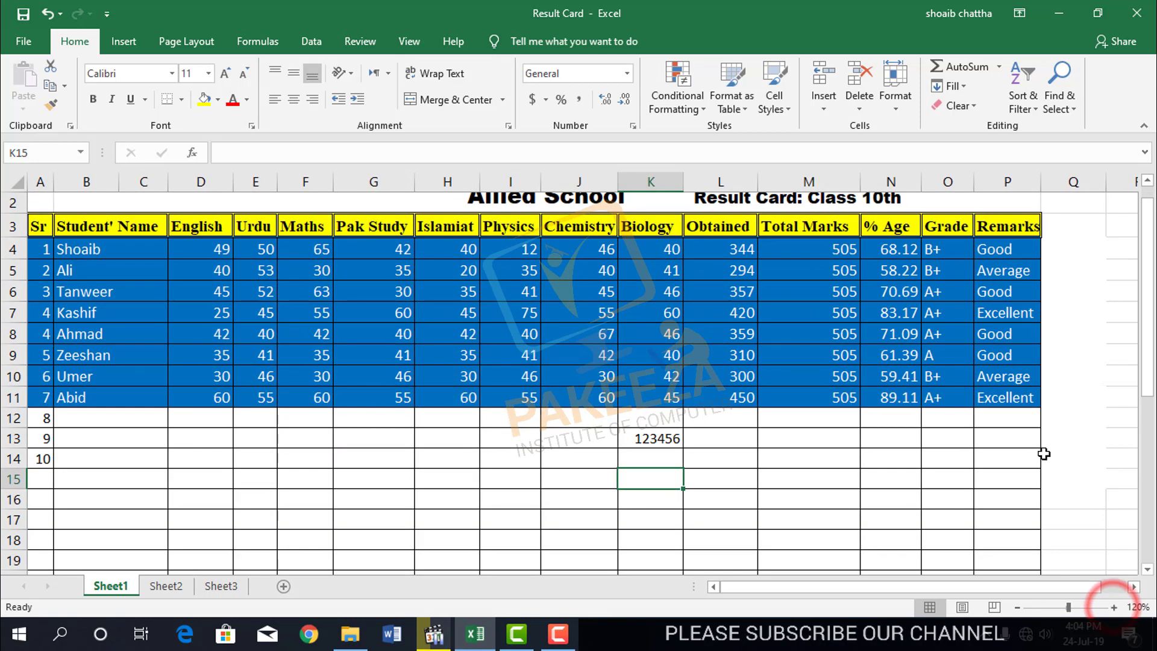
left_click_drag(1147, 349, 1147, 336)
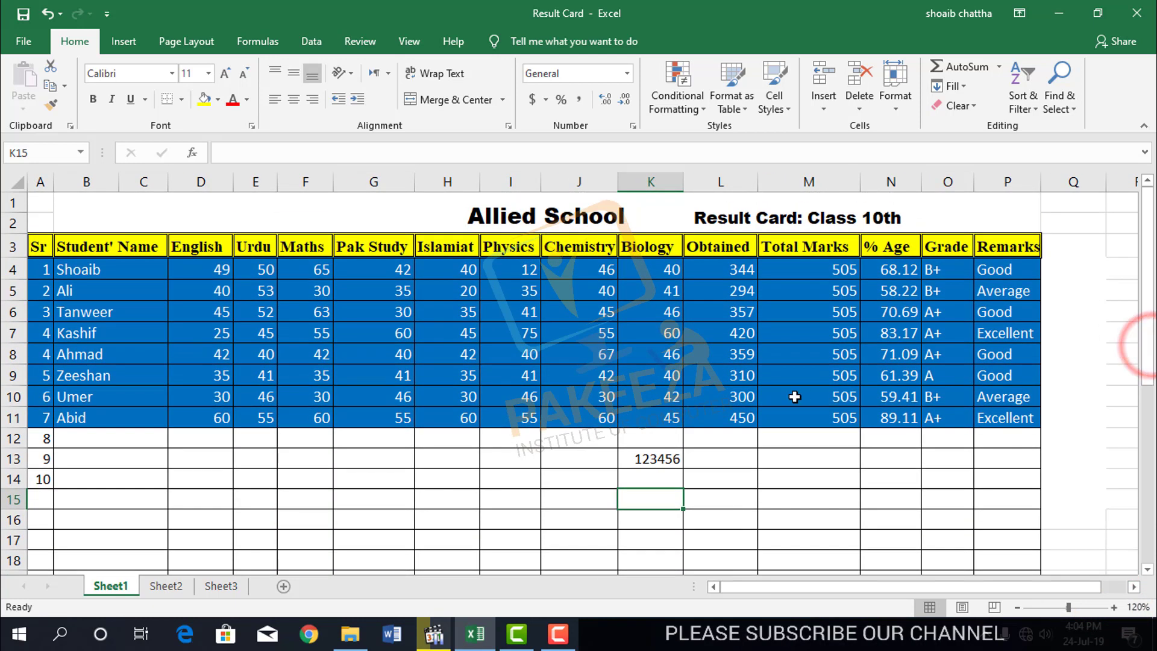
Look through the available number formats and apply Number to the empty cell K15
left_click(626, 73)
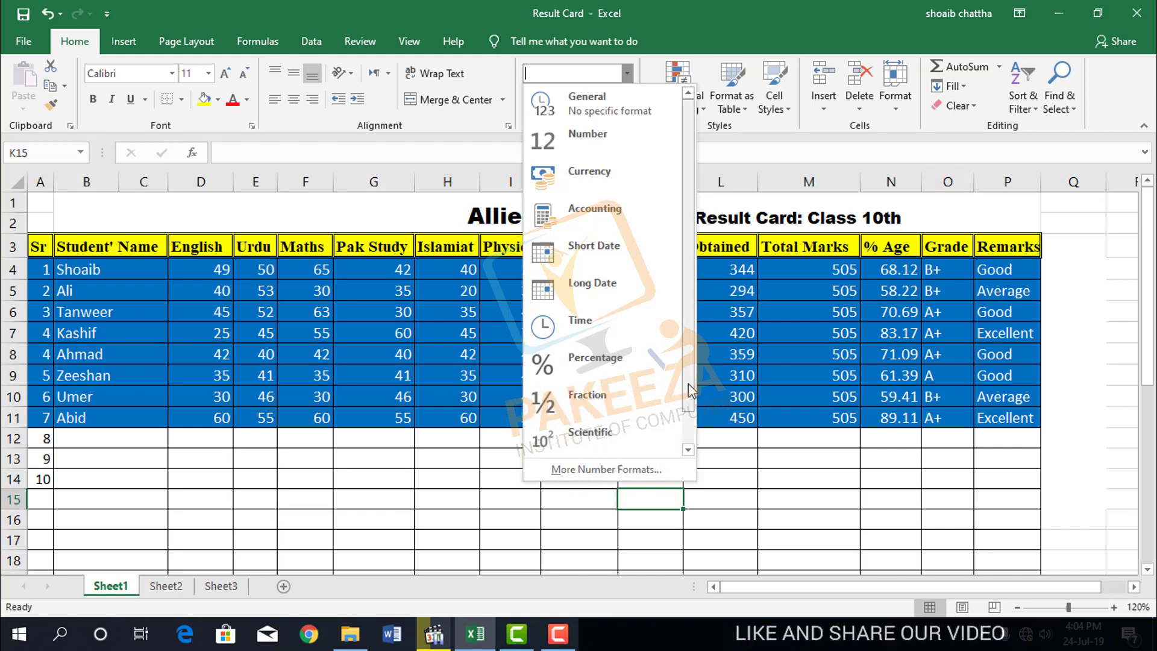
mouse_move(688, 384)
left_mouse_down()
mouse_move(683, 444)
mouse_move(685, 396)
left_mouse_up()
left_click(685, 402)
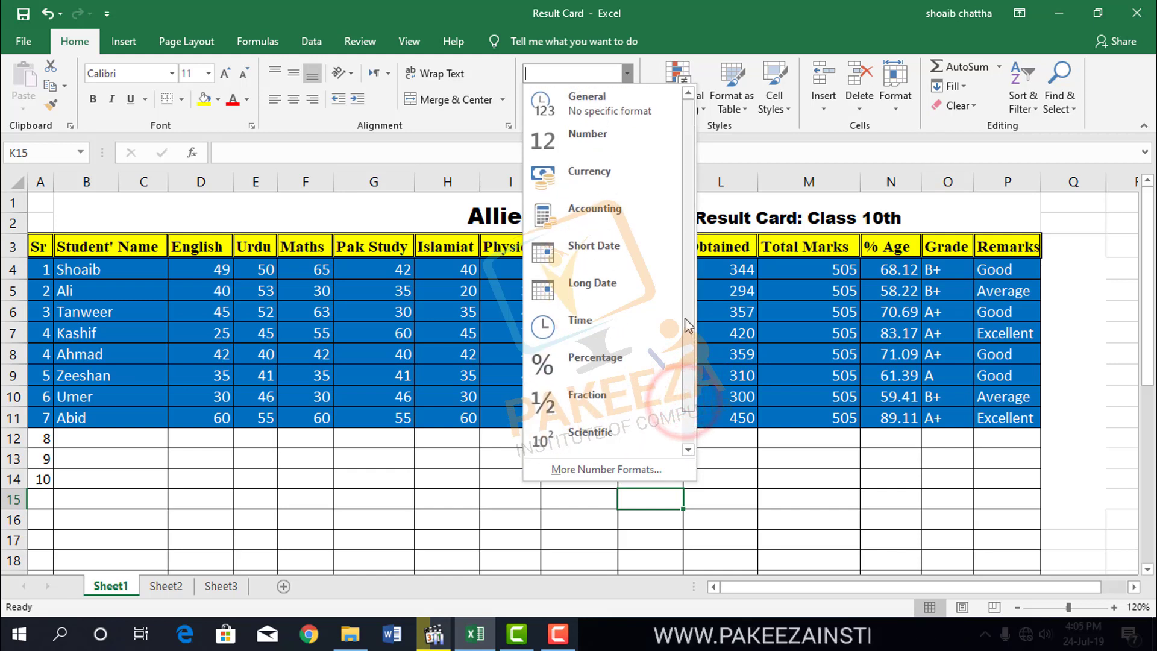
left_click(584, 139)
Enter 12 in cell L14
left_click(701, 479)
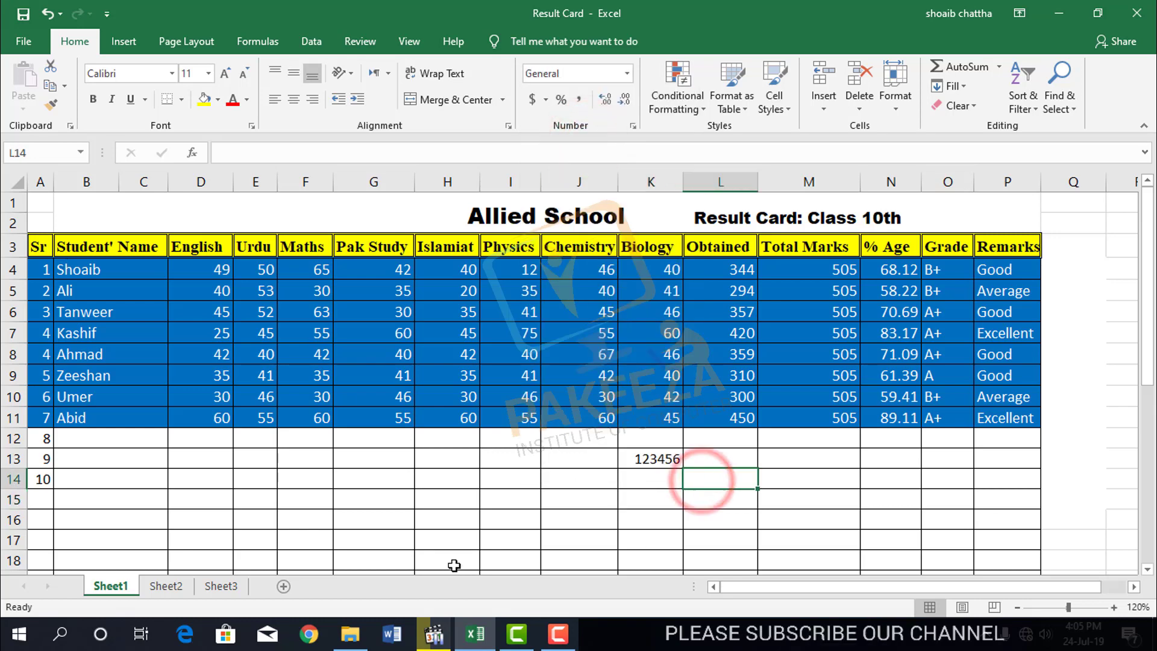
type("12")
key("Return")
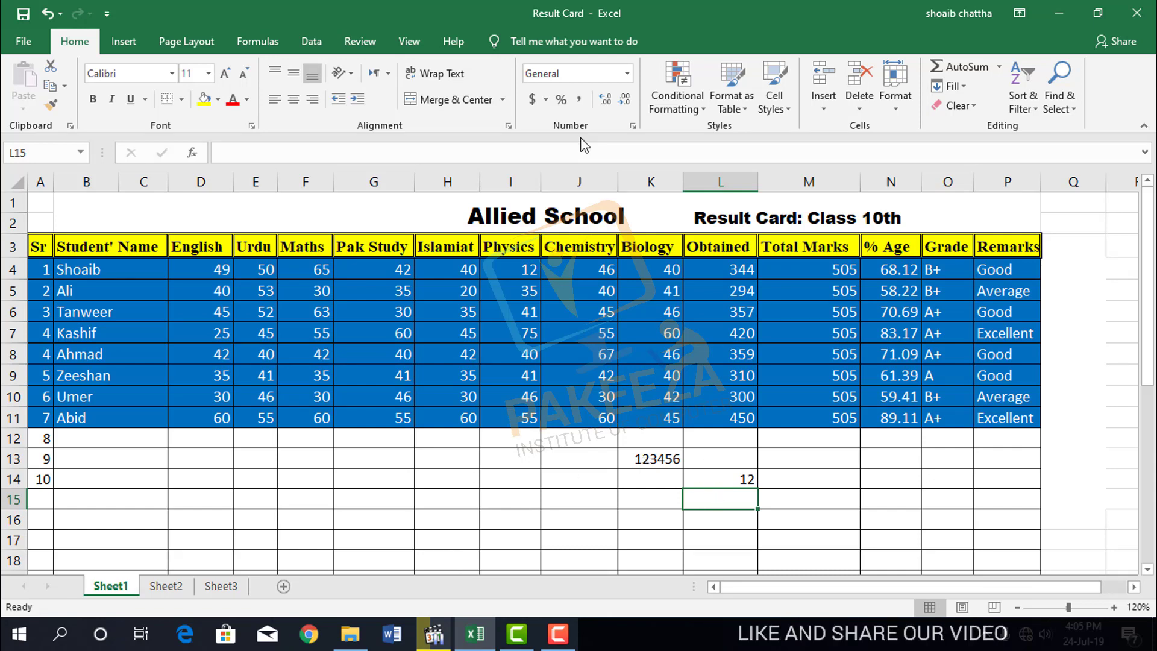
Apply the Number format to the empty cell L15 and to cell L14 above it
left_click(627, 73)
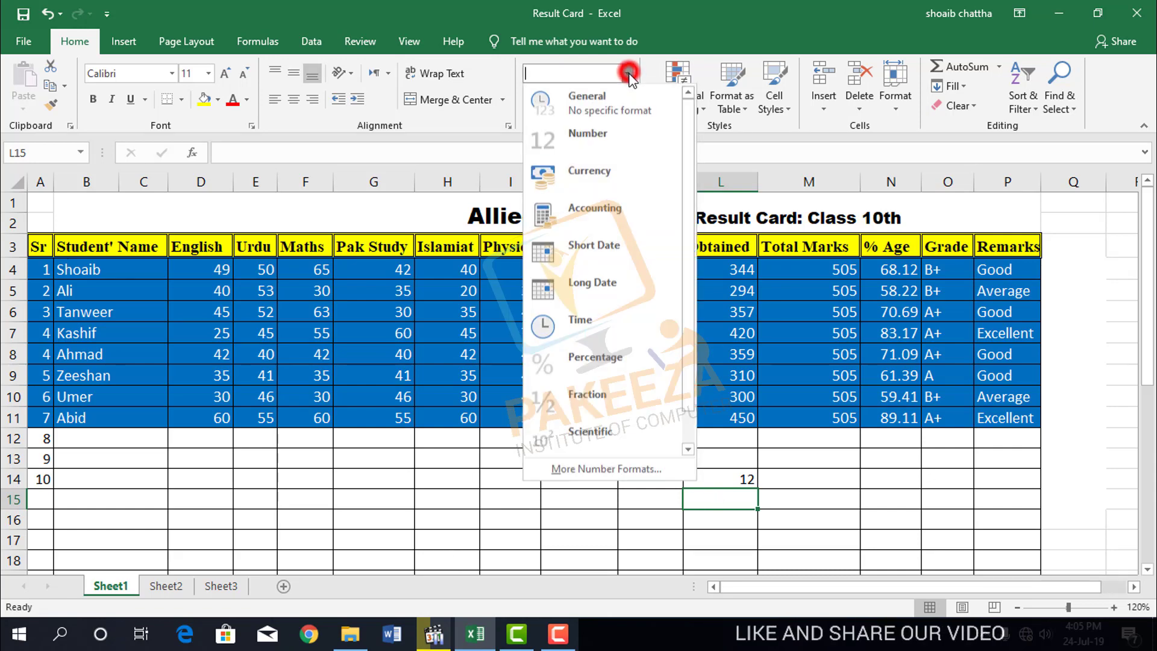
left_click(581, 135)
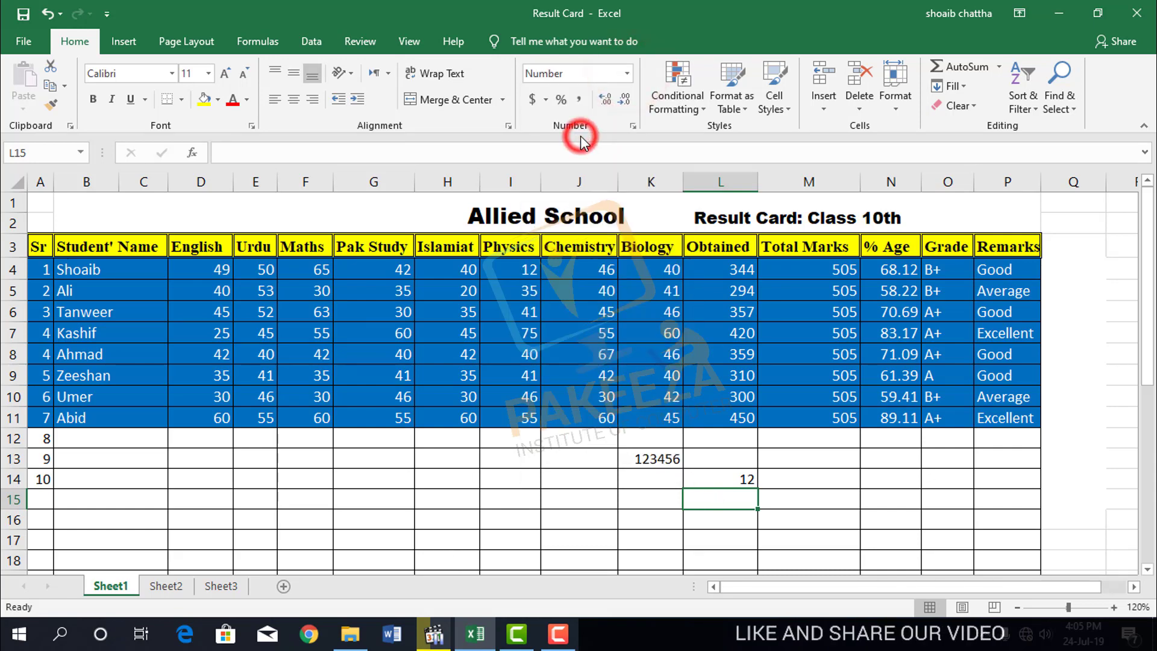
left_click(736, 482)
left_click(626, 73)
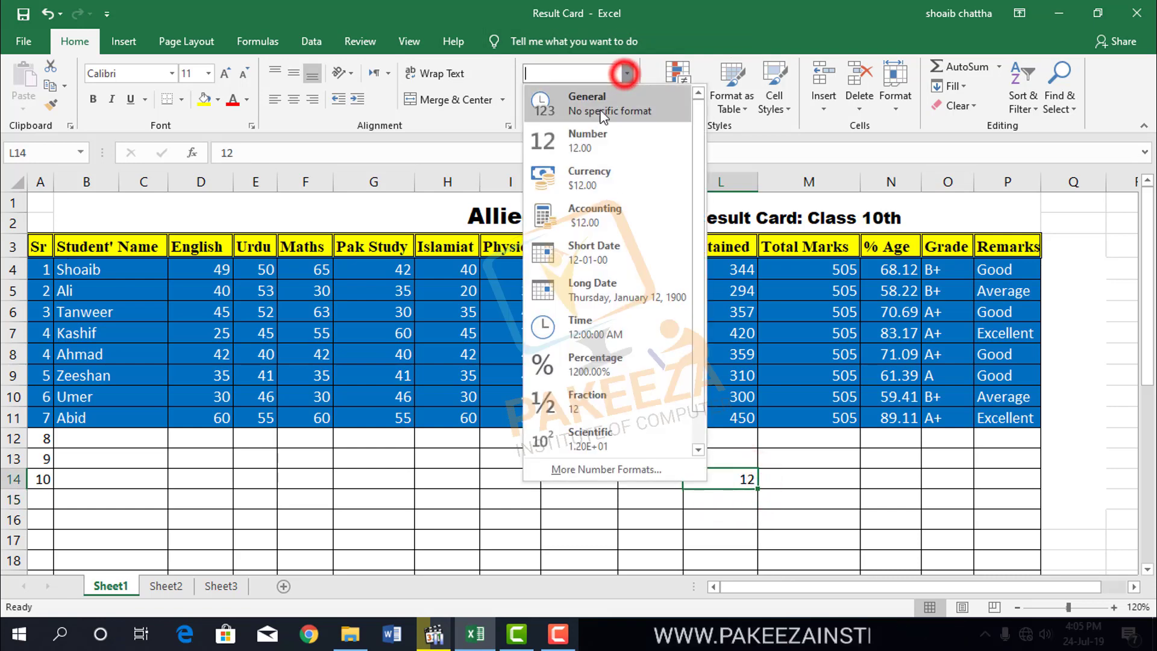
left_click(587, 139)
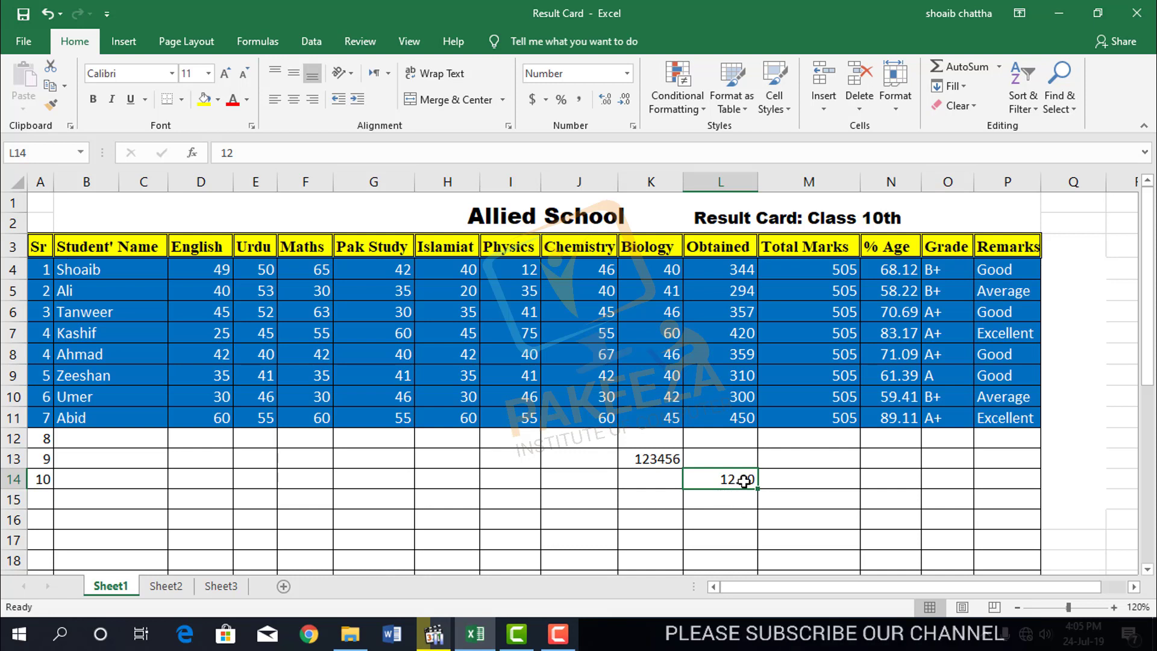
Format cell L14 as Currency, followed by the Accounting format
left_click(625, 74)
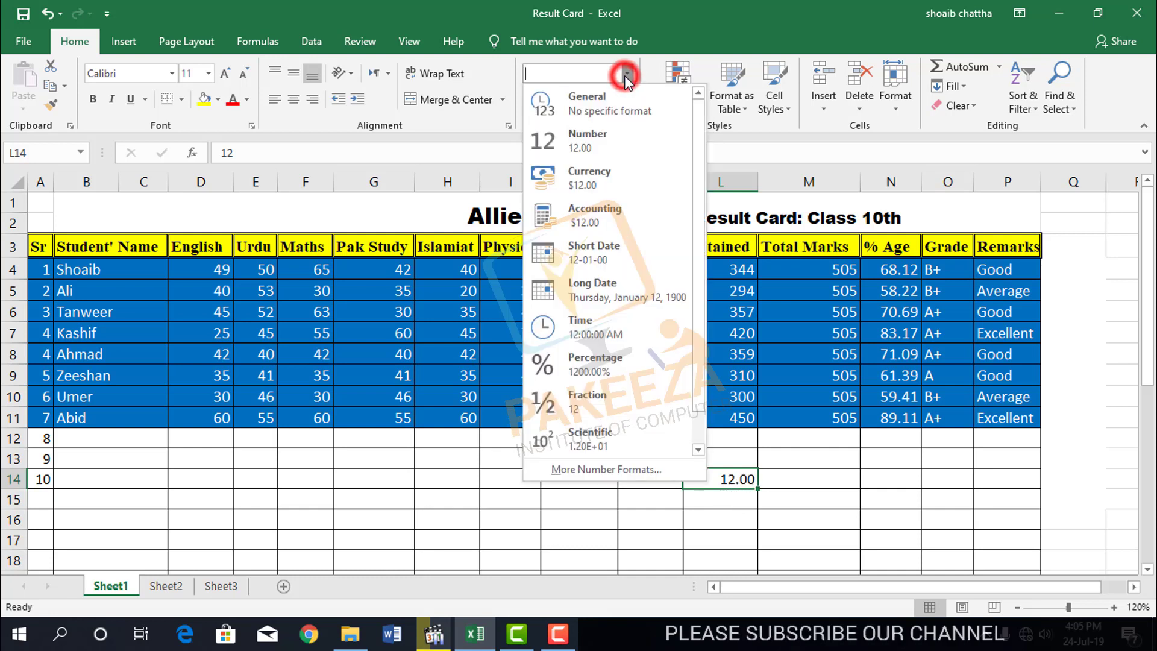
left_click(590, 173)
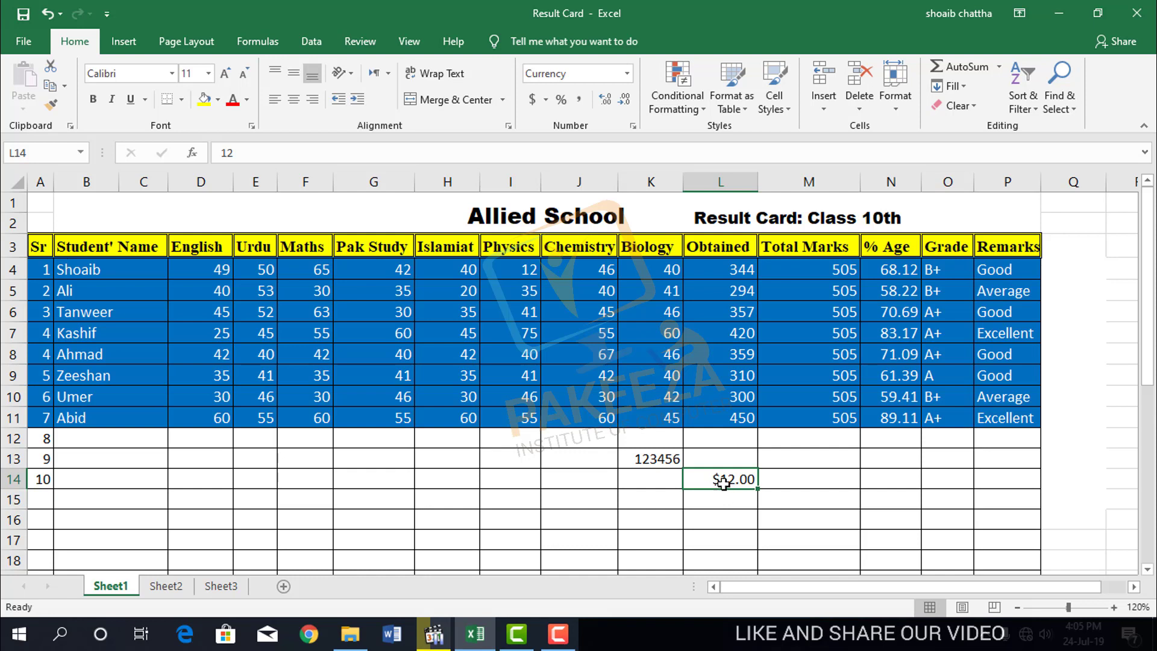
left_click(627, 74)
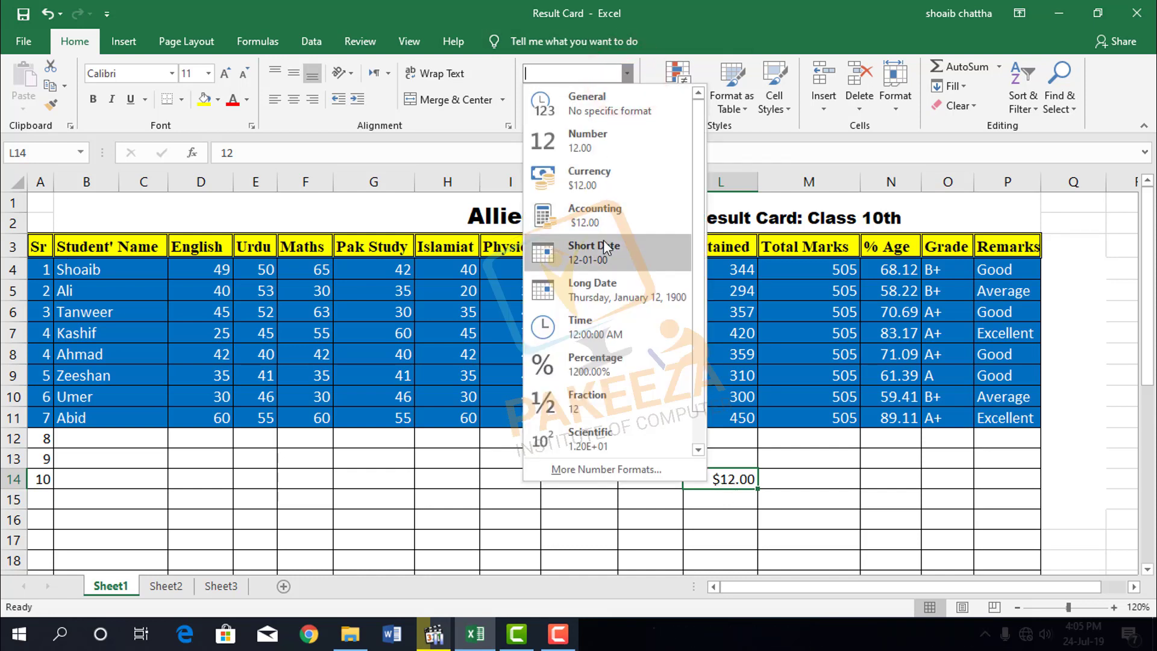
left_click(597, 222)
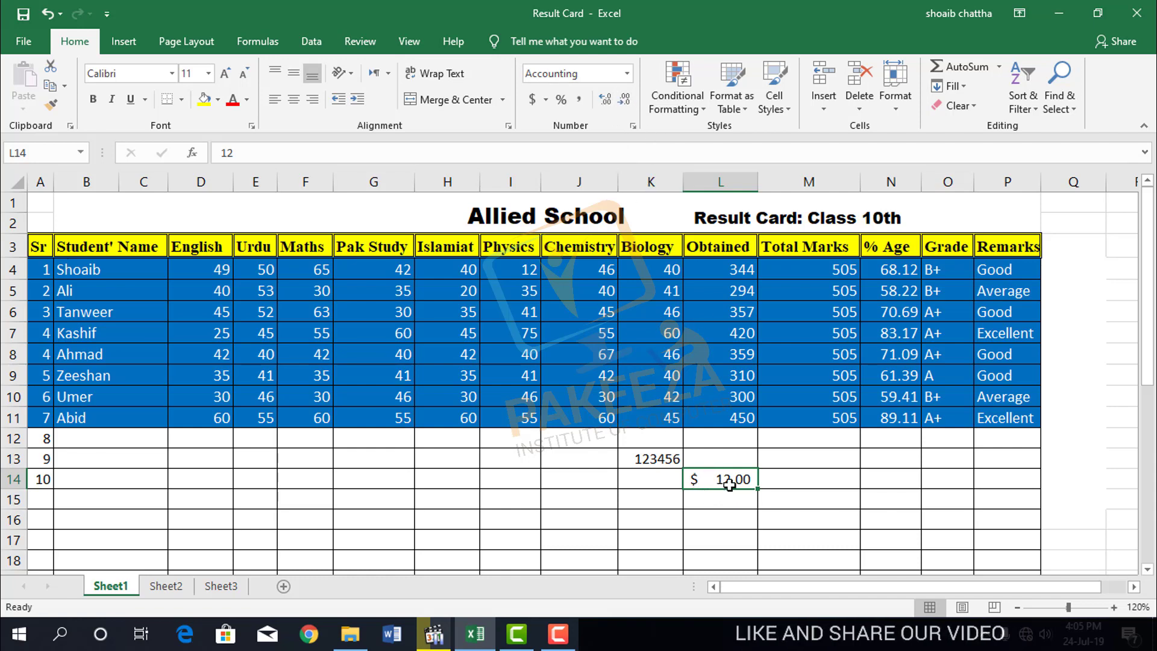
Replace the content of cell L14 with the date 24/7/19
scroll(729, 483, "down", 1)
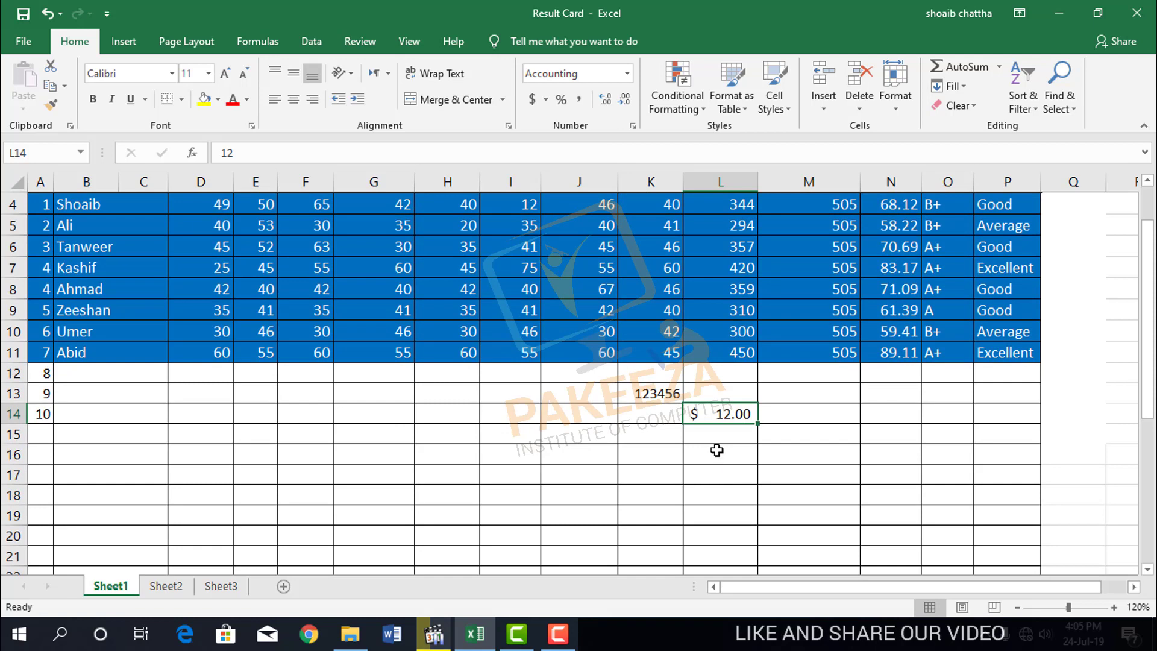
left_click(627, 73)
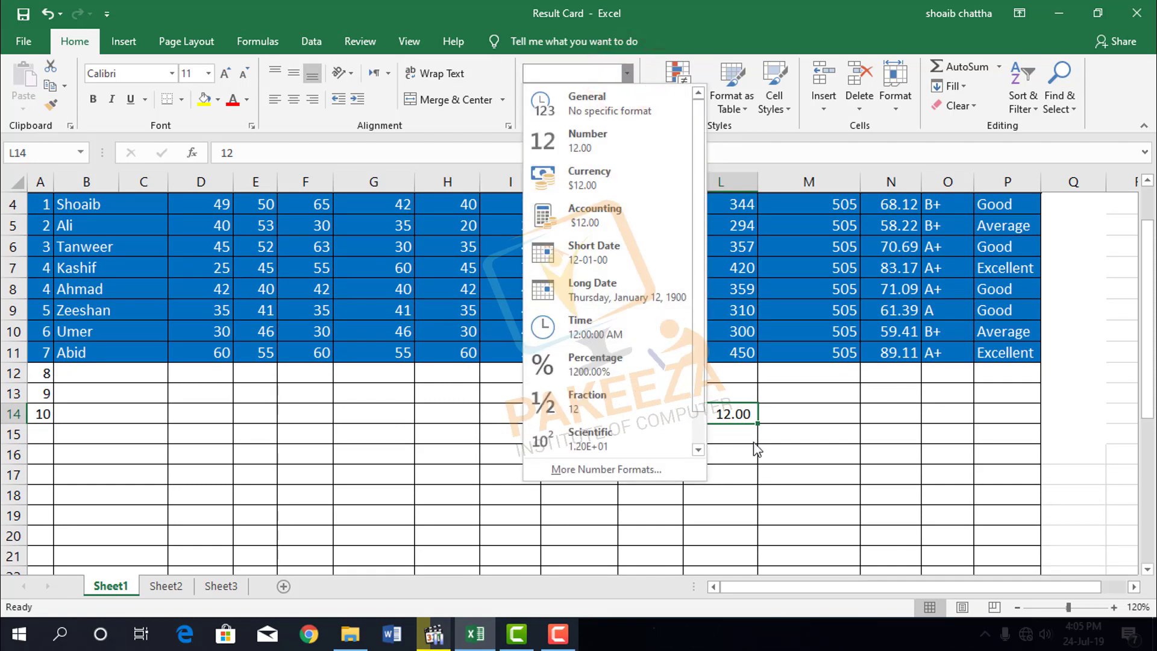
left_click(734, 456)
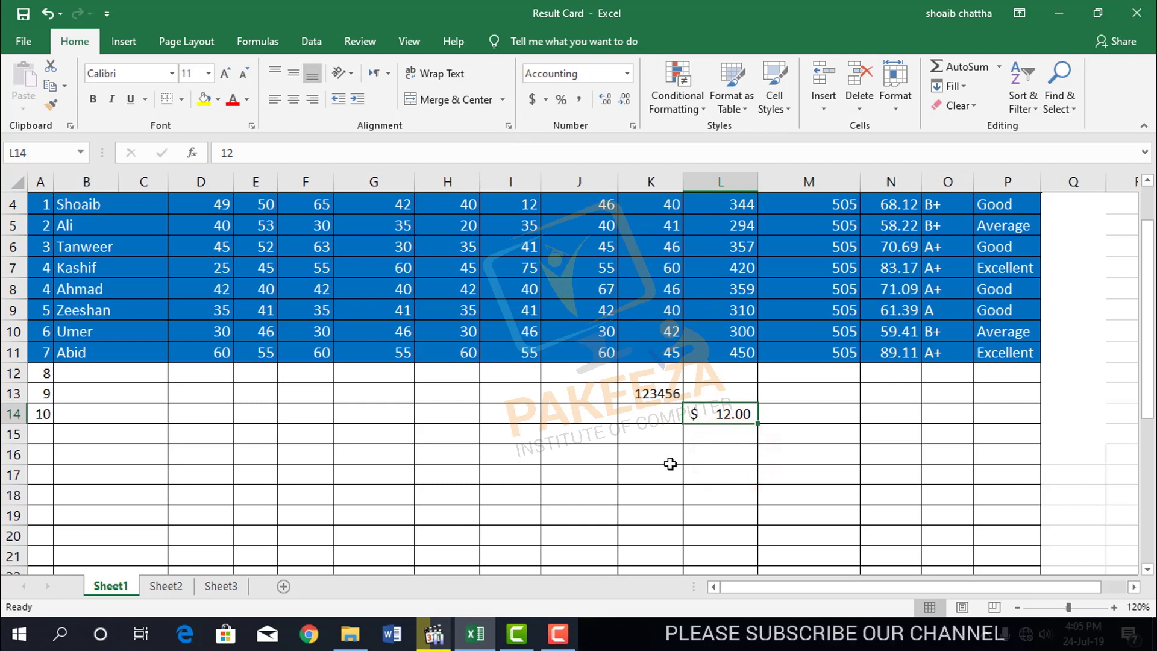
type("24/")
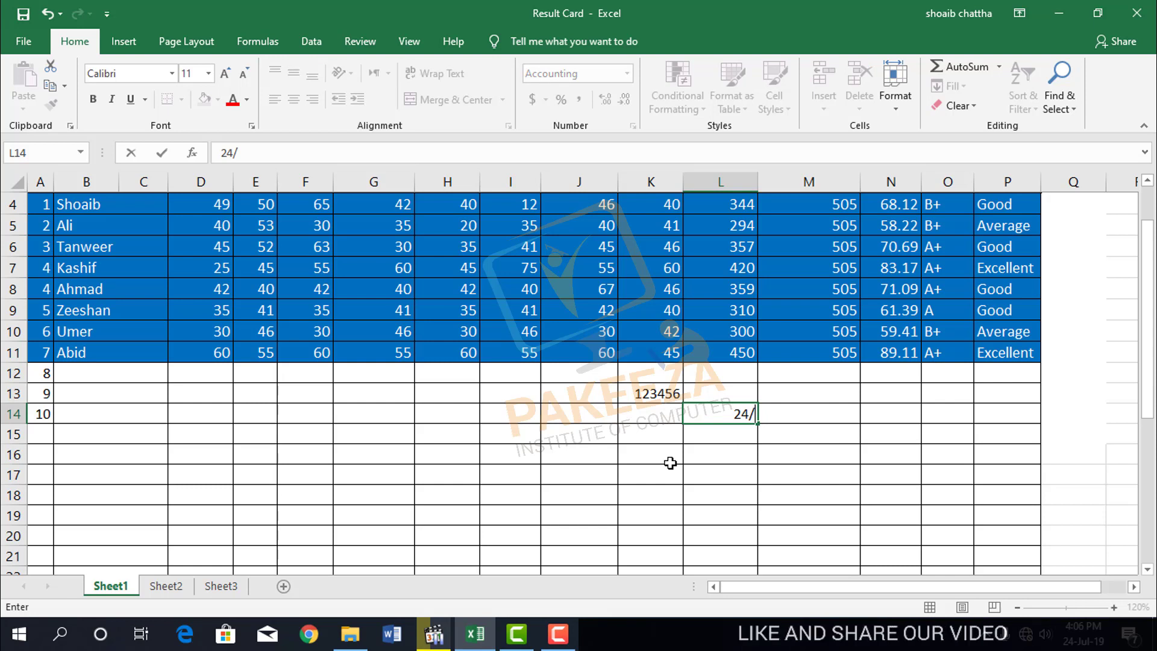
type("7/2")
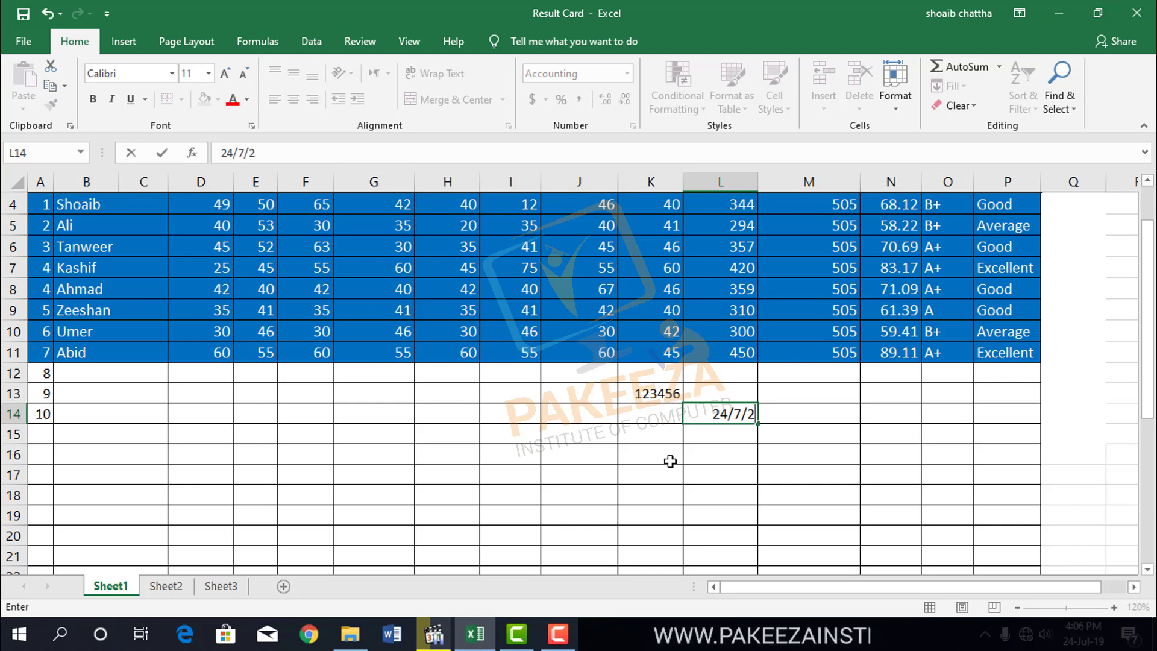
key("BackSpace")
type("19")
key("Return")
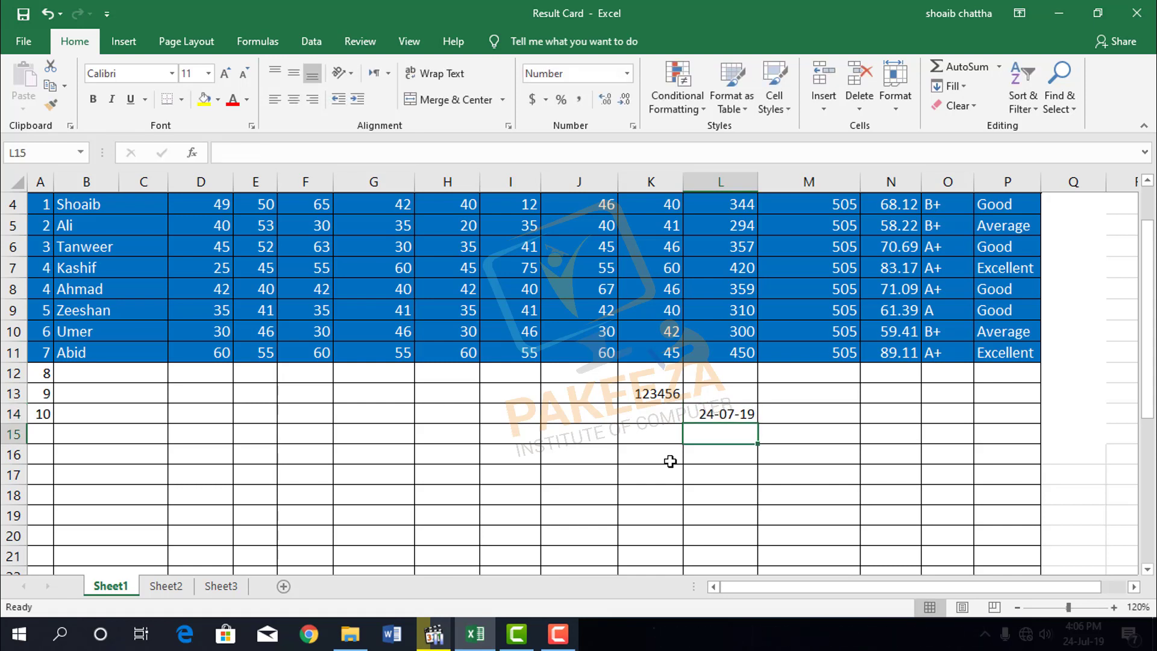
Apply the Short Date format to the date in cell L14
left_click(723, 416)
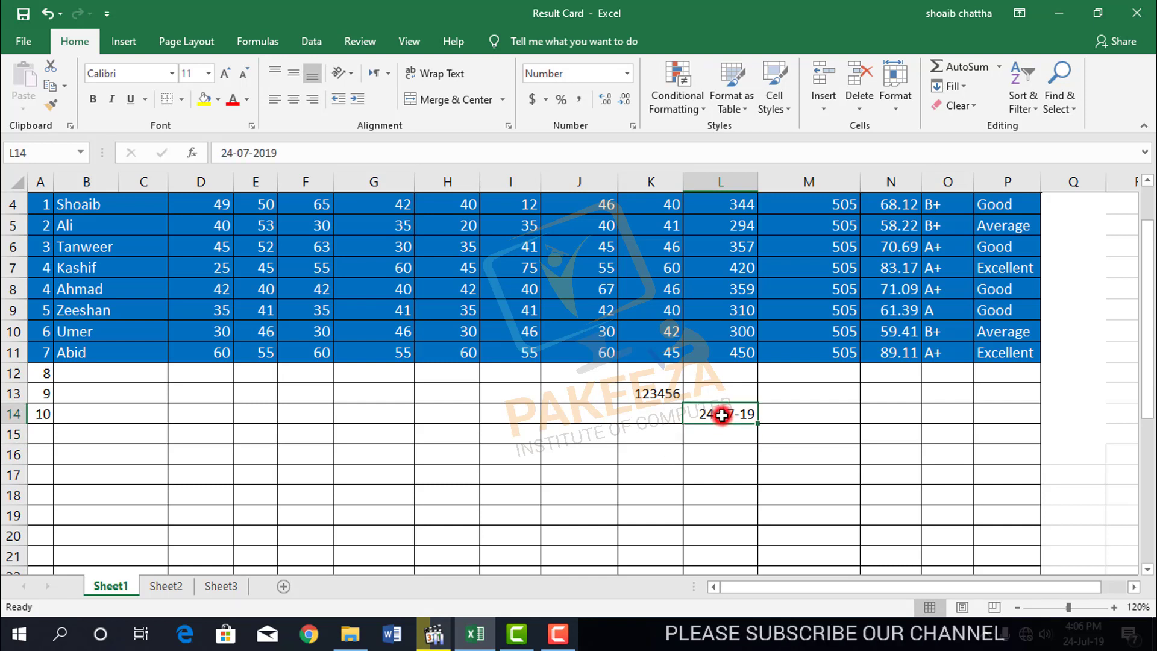
left_click(627, 74)
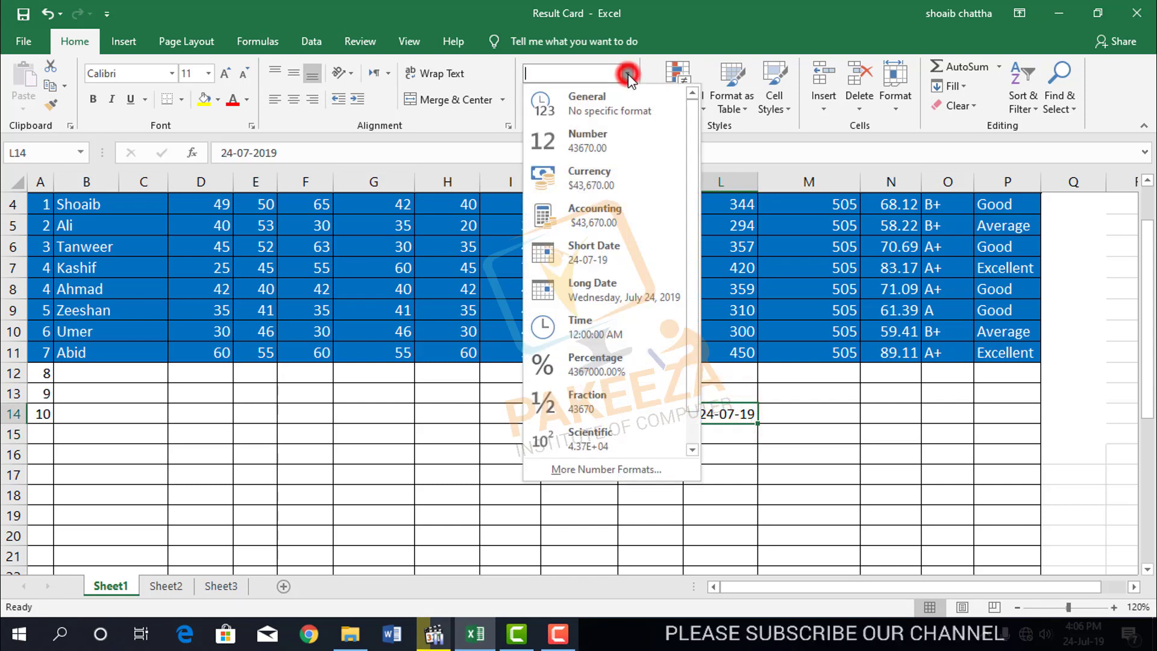
left_click(608, 257)
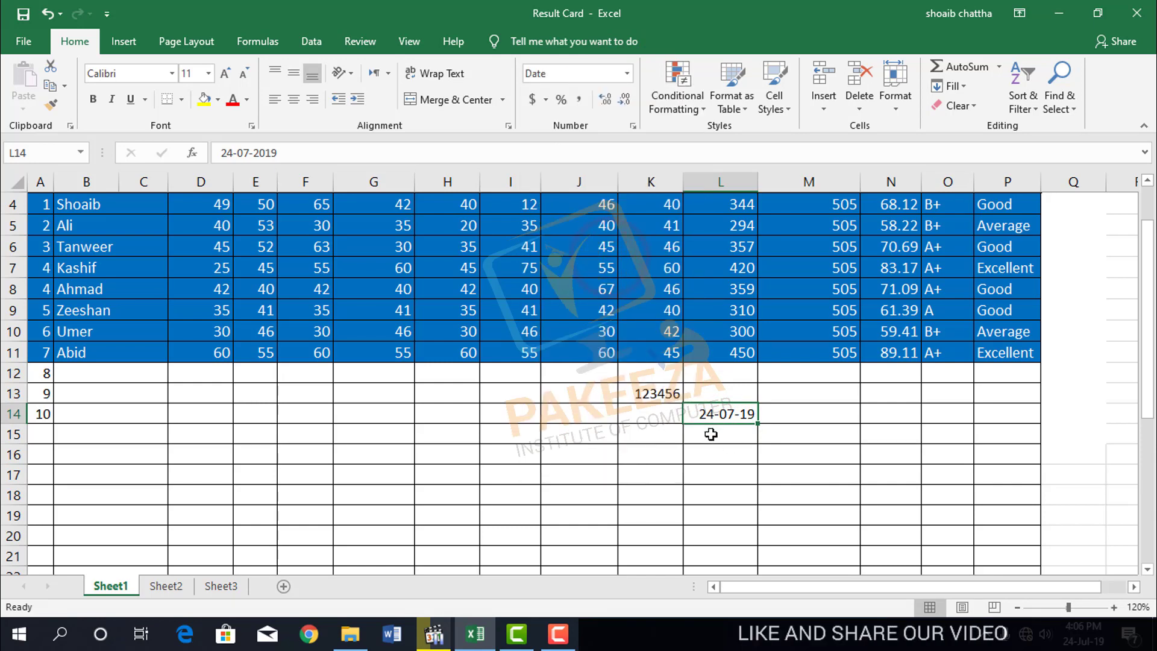
Format cell L14 as Long Date and widen column L to fit its contents
left_click(627, 74)
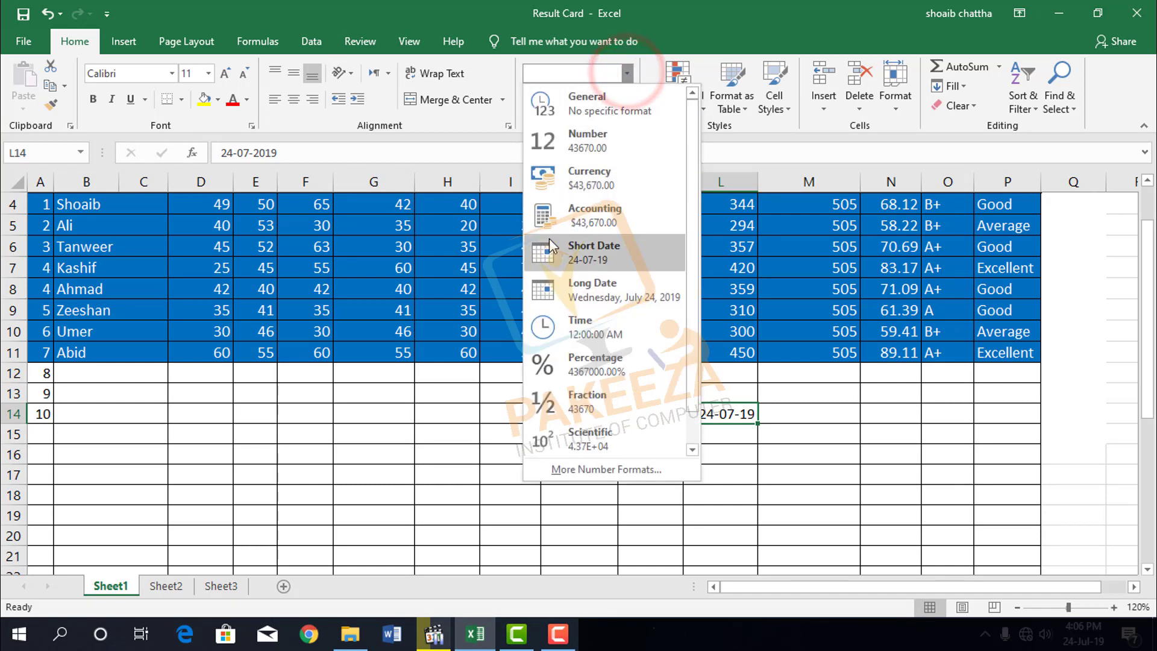
left_click(587, 288)
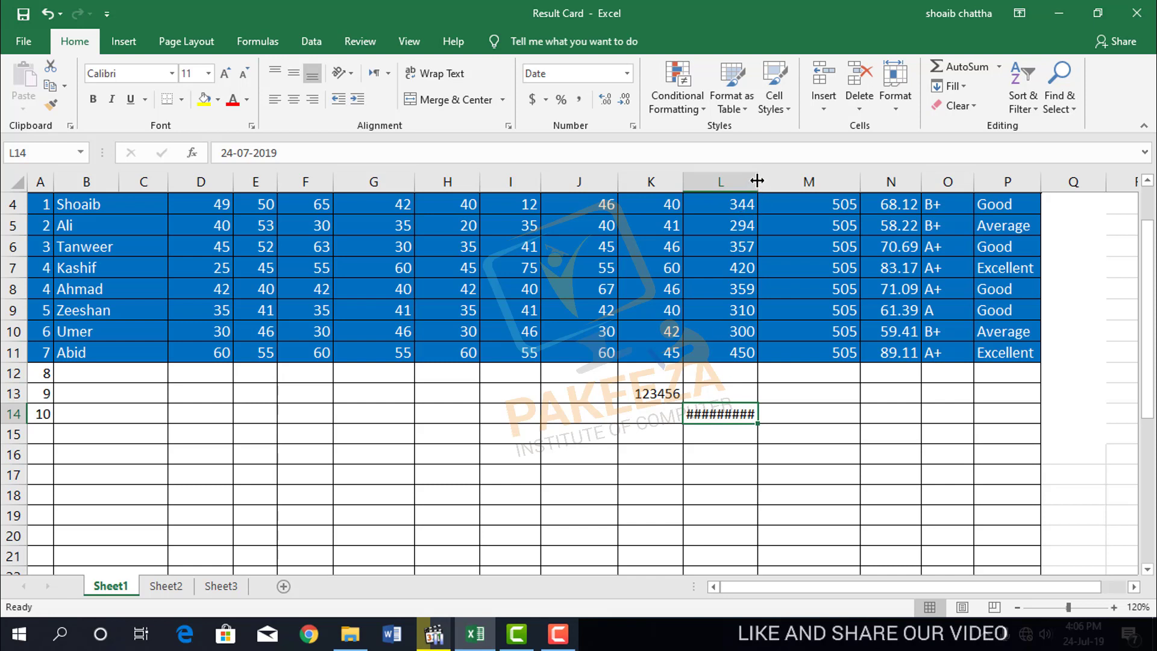
left_click_drag(758, 180, 842, 176)
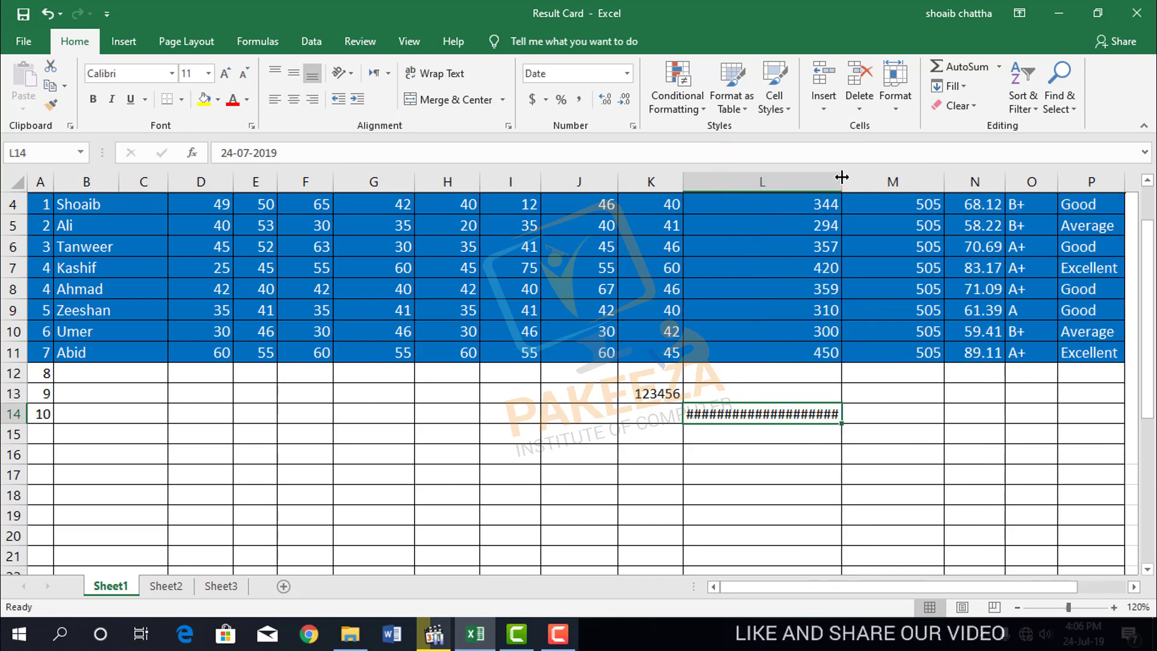
double_click(842, 176)
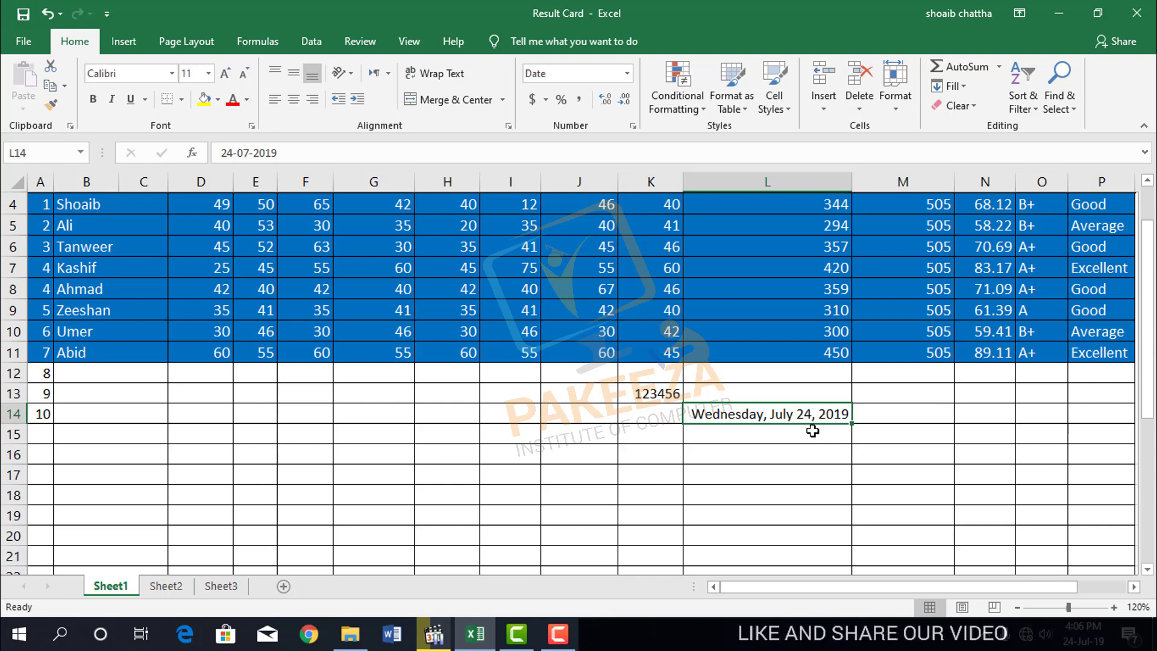
Change the format of cell L14 to Time
left_click(710, 18)
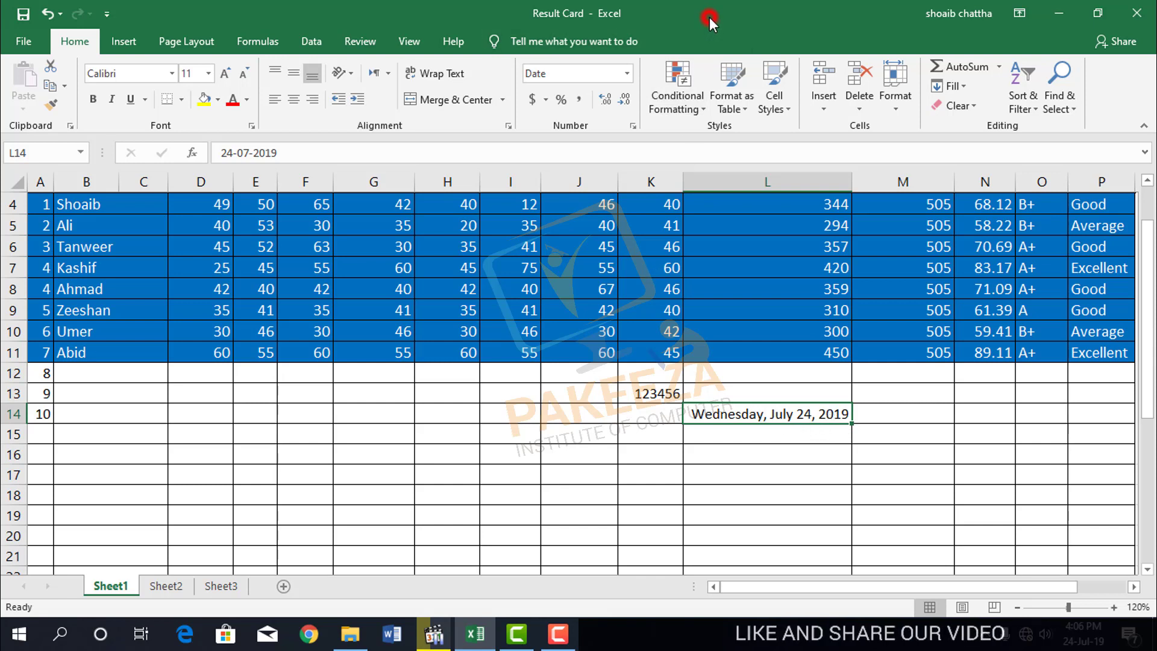
left_click(627, 74)
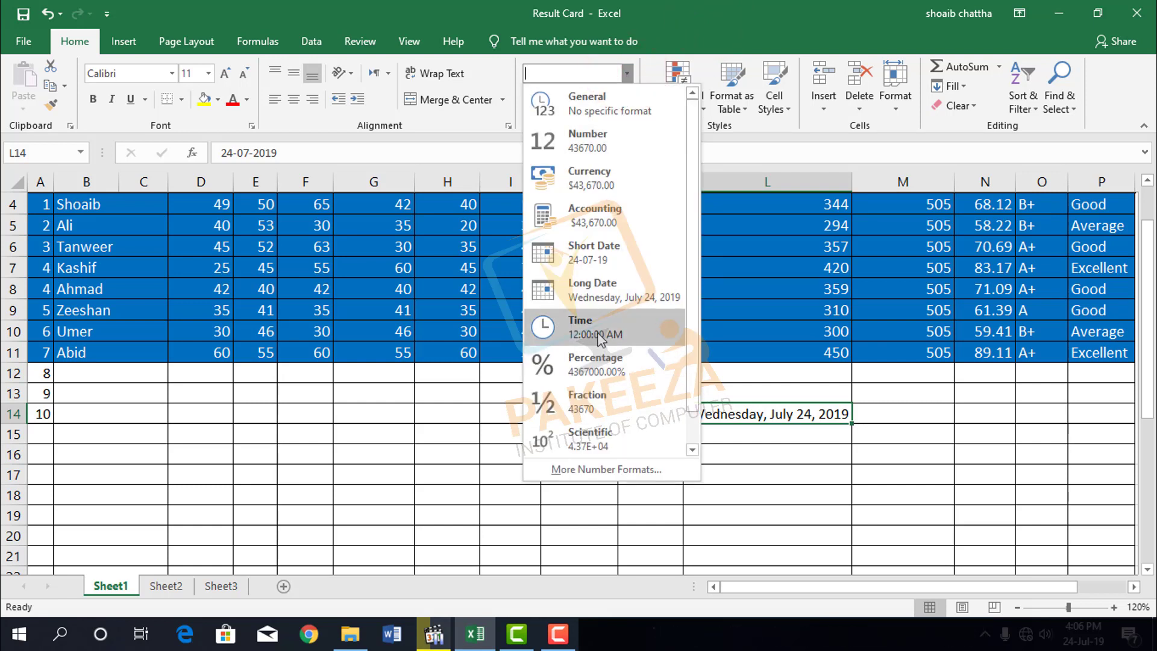
left_click(764, 439)
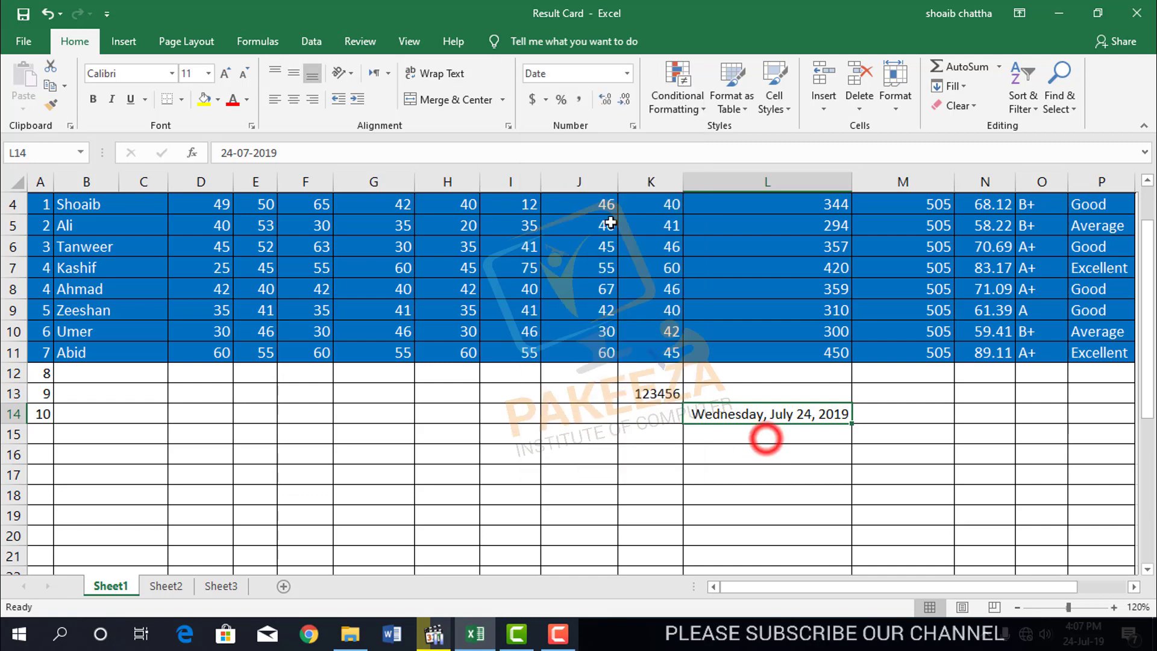
left_click(627, 73)
left_click(603, 324)
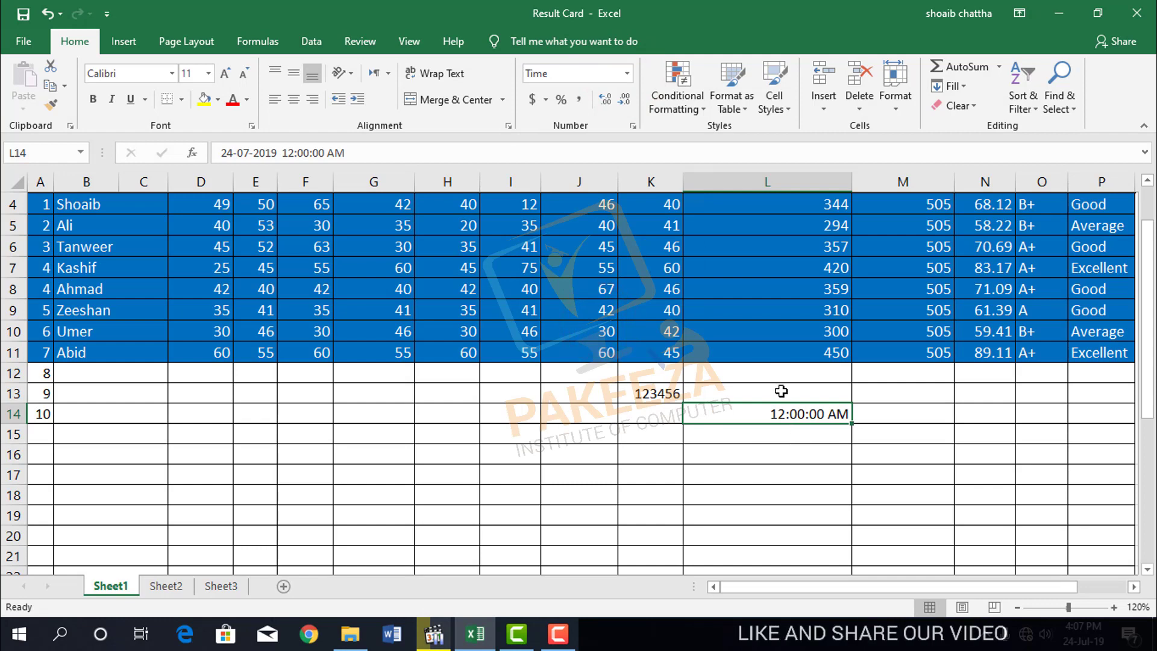
Change the format of cell L14 to Percentage
left_click(627, 73)
left_click(598, 362)
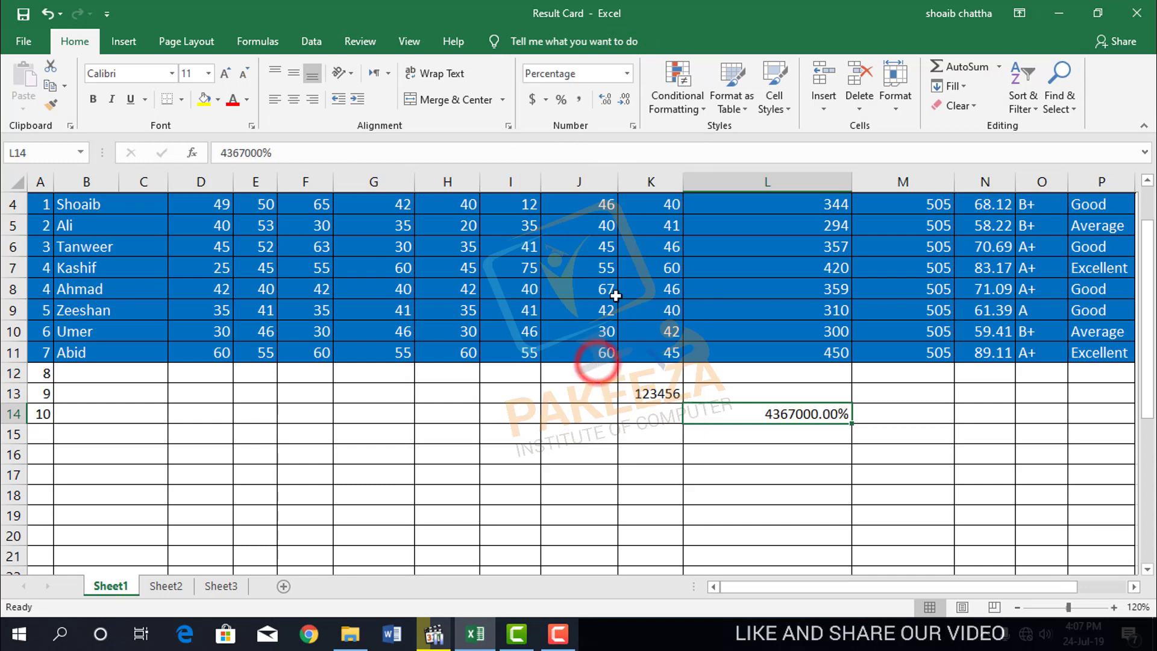
left_click(627, 75)
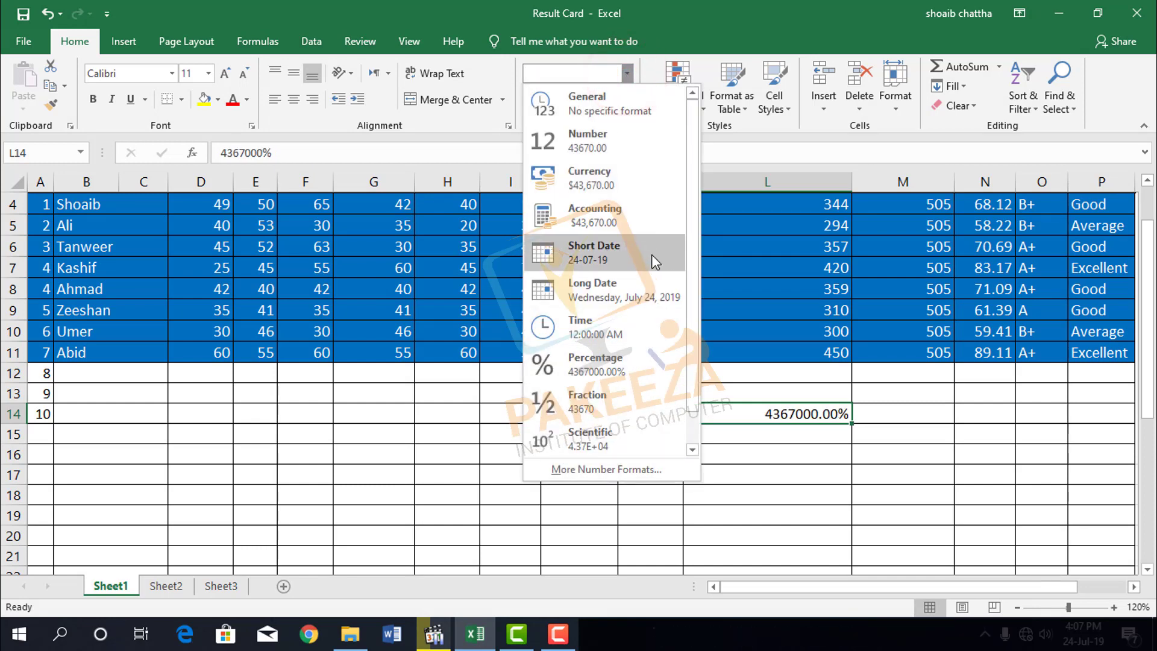
left_click(692, 9)
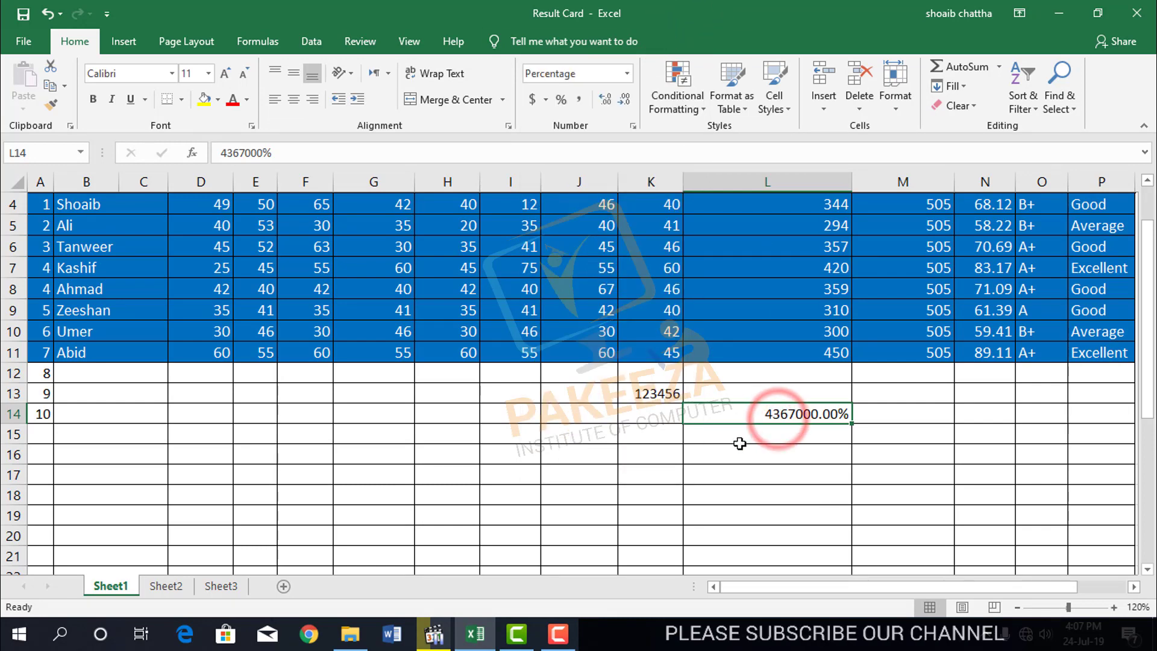
Apply the Euro accounting number format to the empty cell K15
left_click(647, 443)
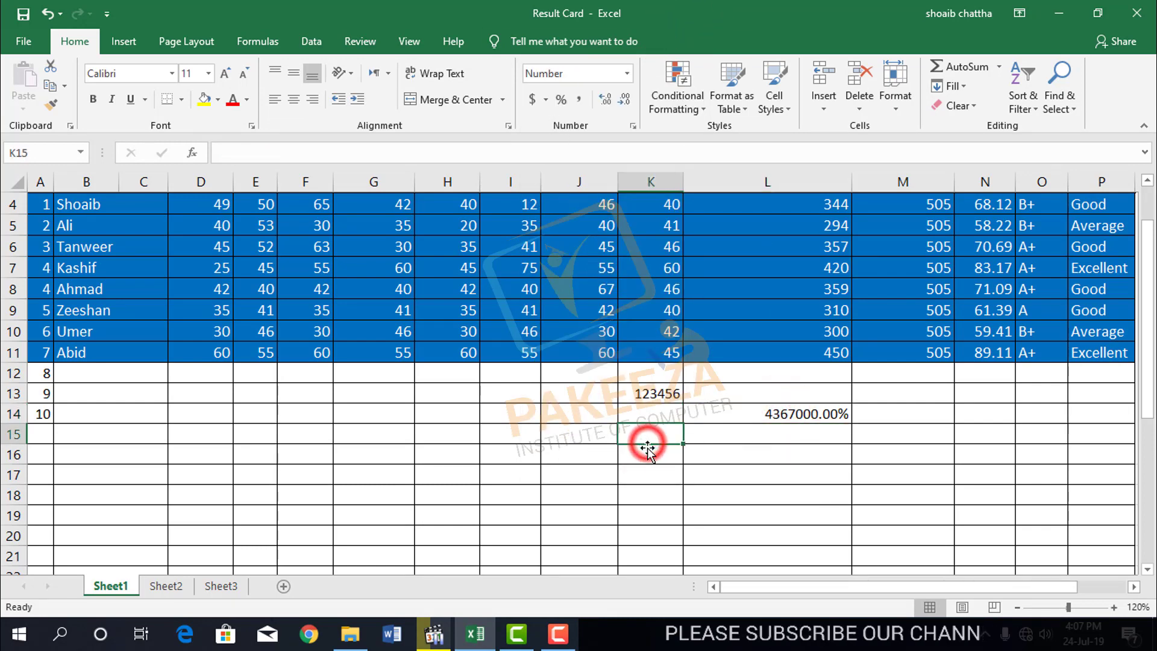
left_click(547, 101)
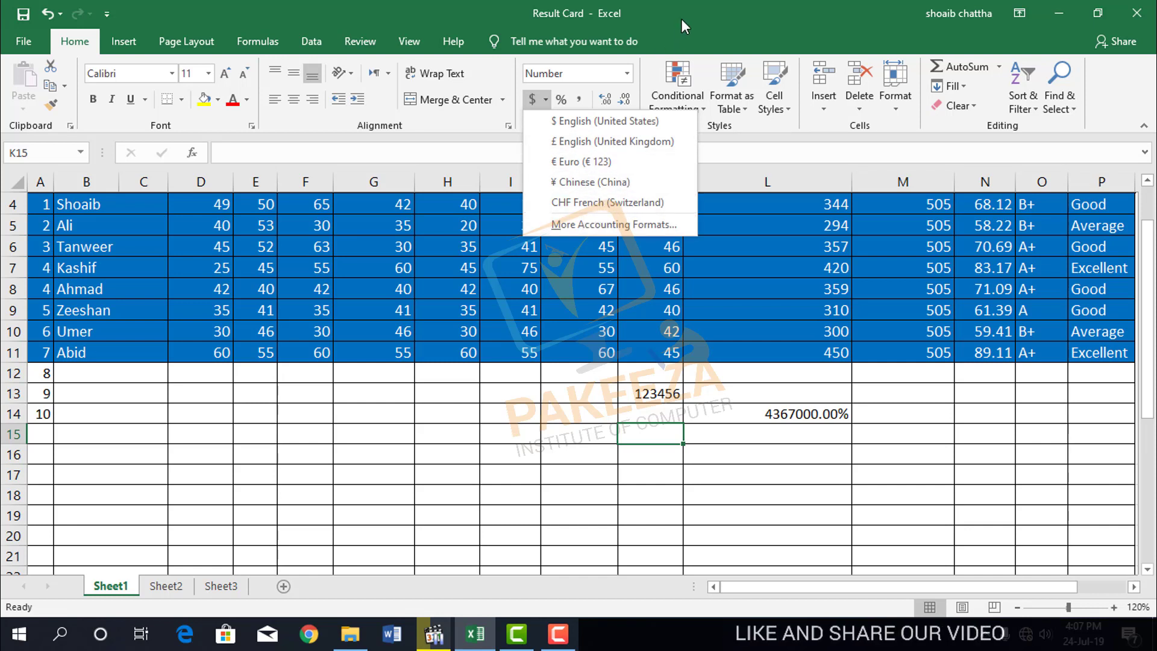
left_click(591, 160)
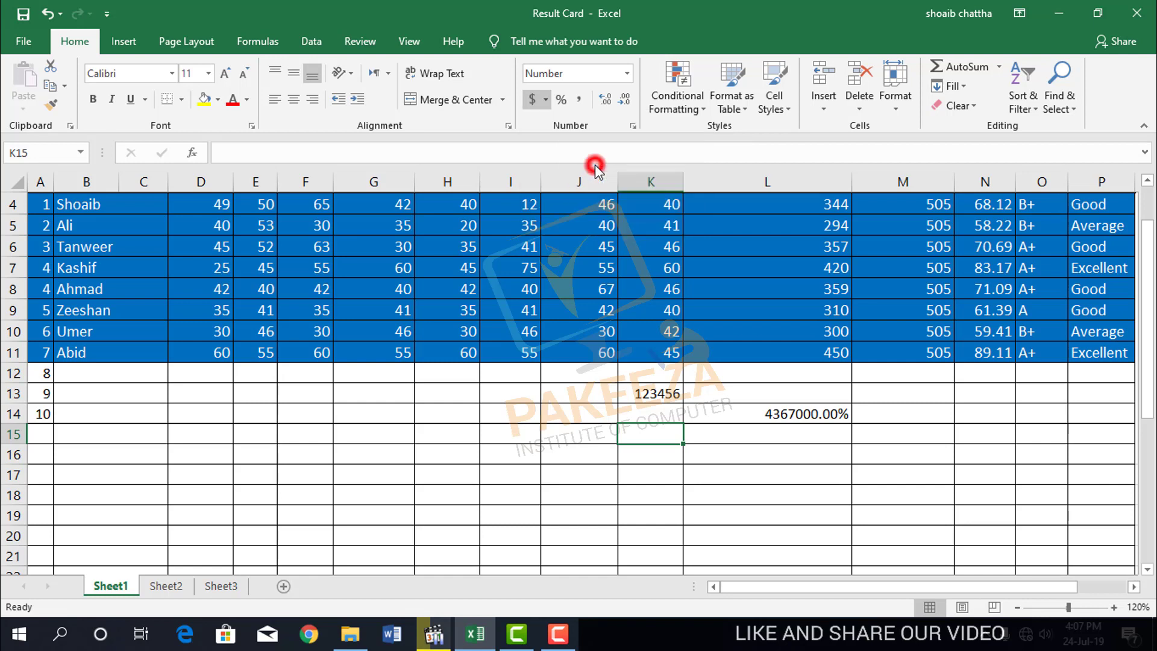
left_click(546, 100)
left_click(681, 24)
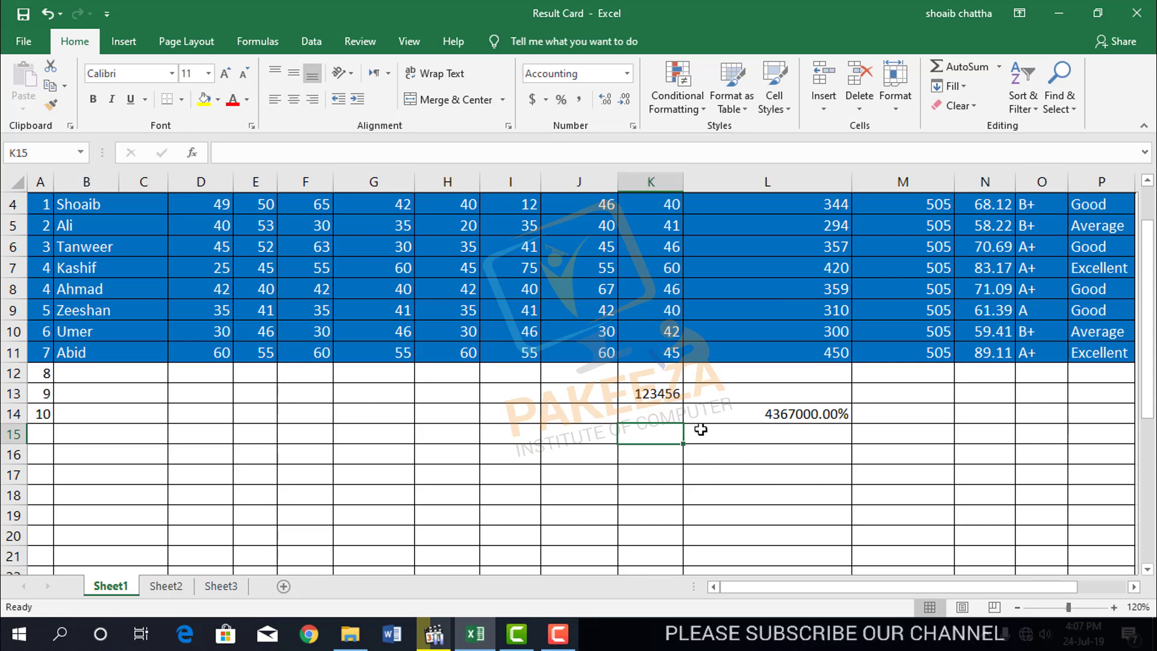
Try Percent Style on the number in cell K13 and undo it
left_click(662, 393)
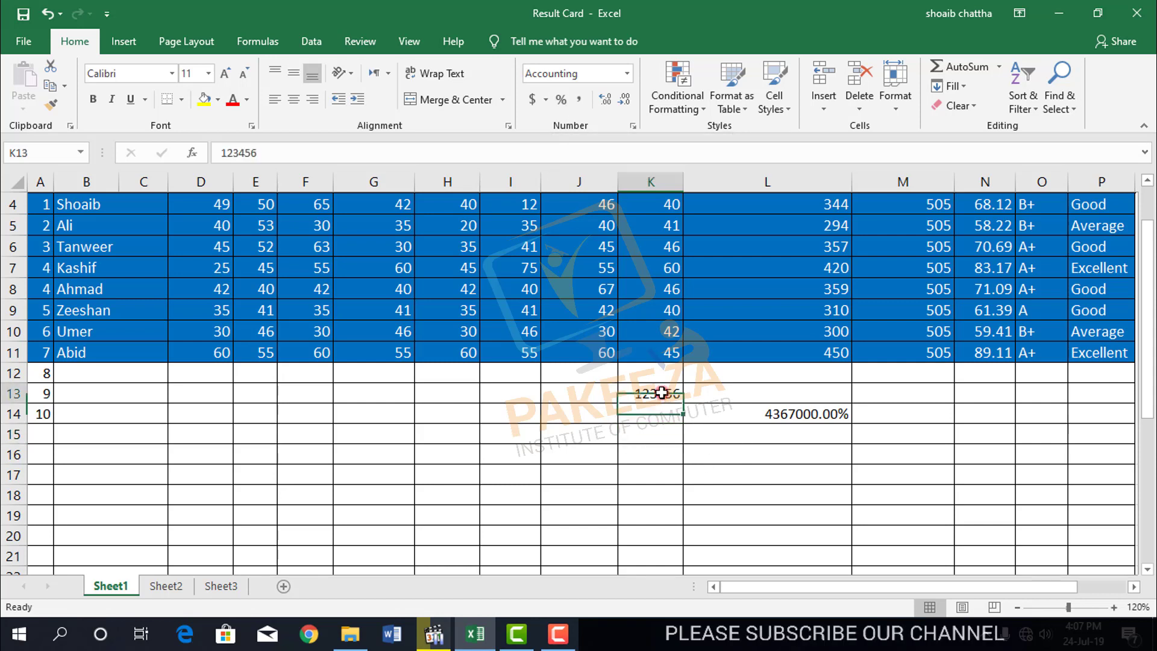
left_click(562, 100)
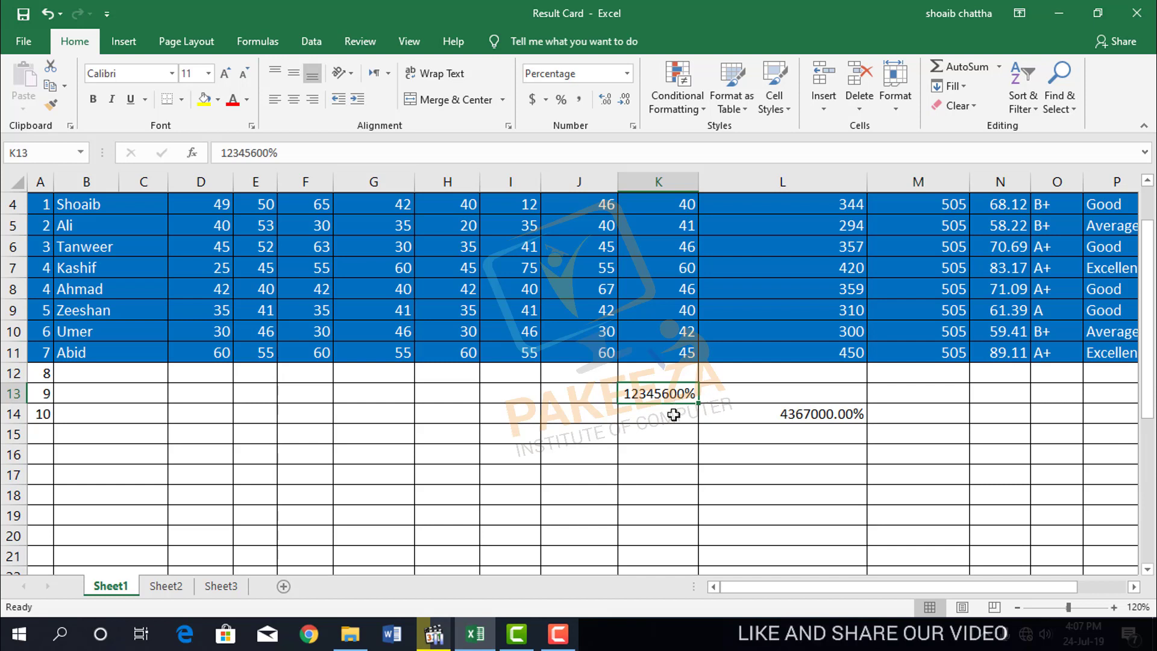
left_click(720, 437)
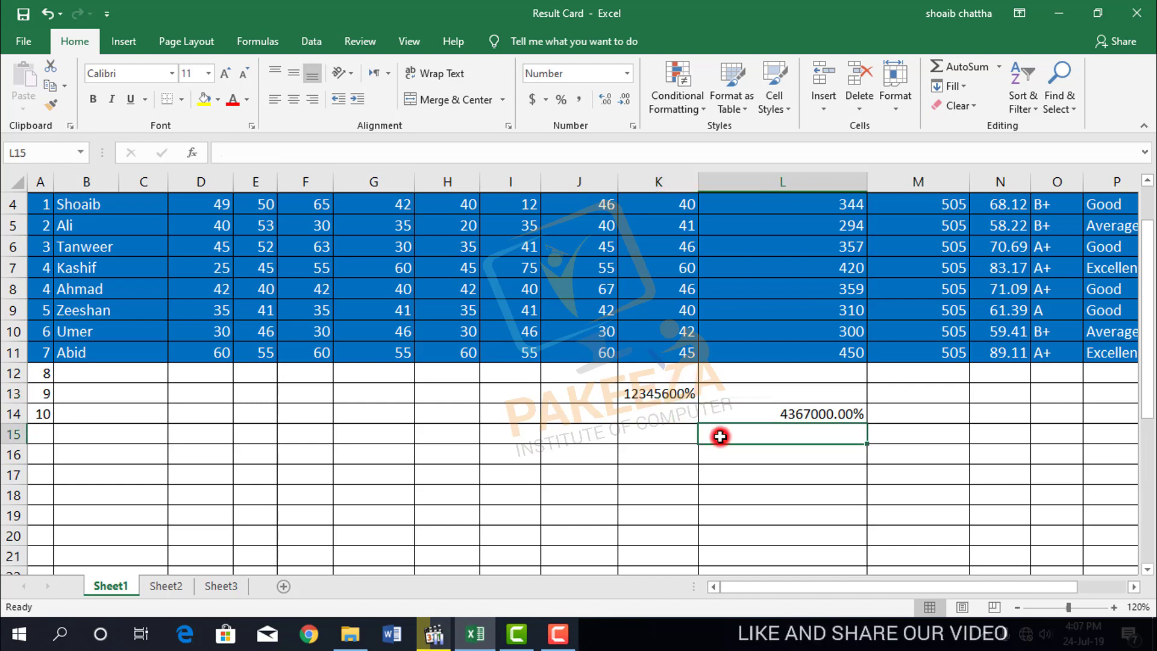
left_click(683, 400)
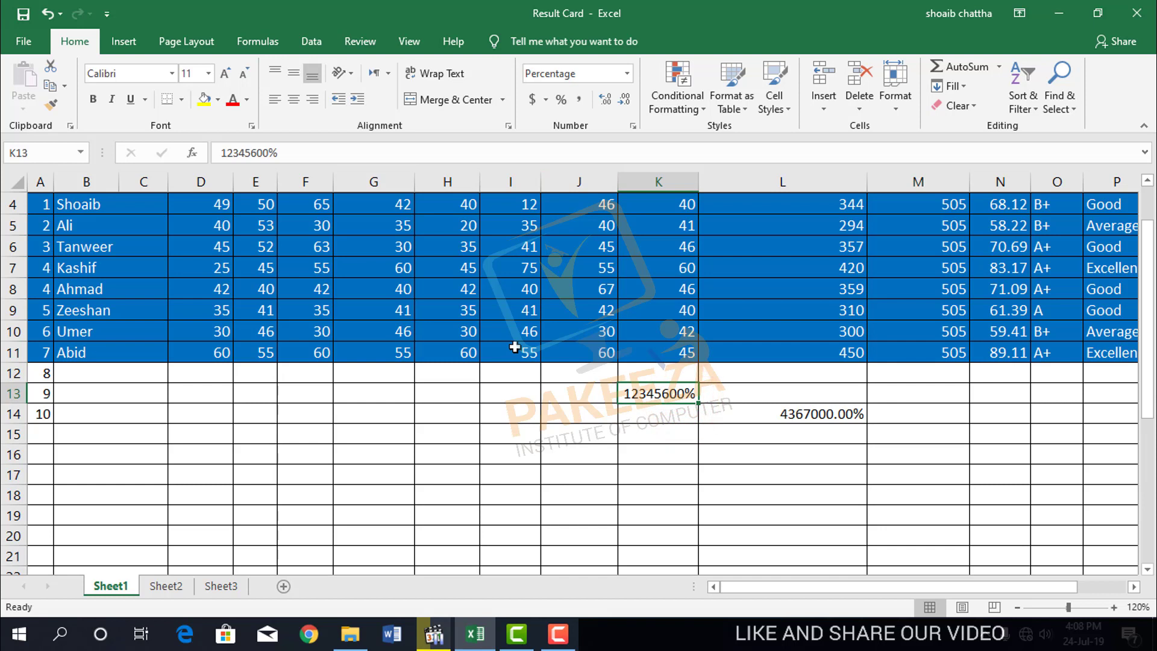
key("ctrl+z")
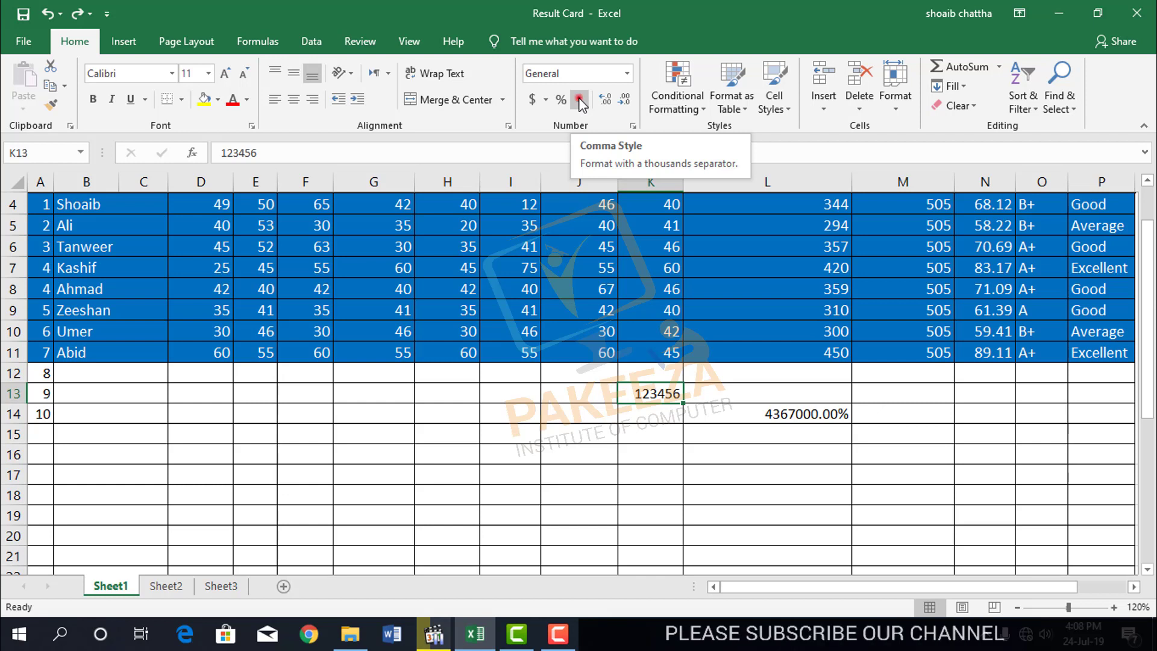
Apply Comma Style to the number in cell K13 and enter 10,000 in cell K14
left_click(580, 101)
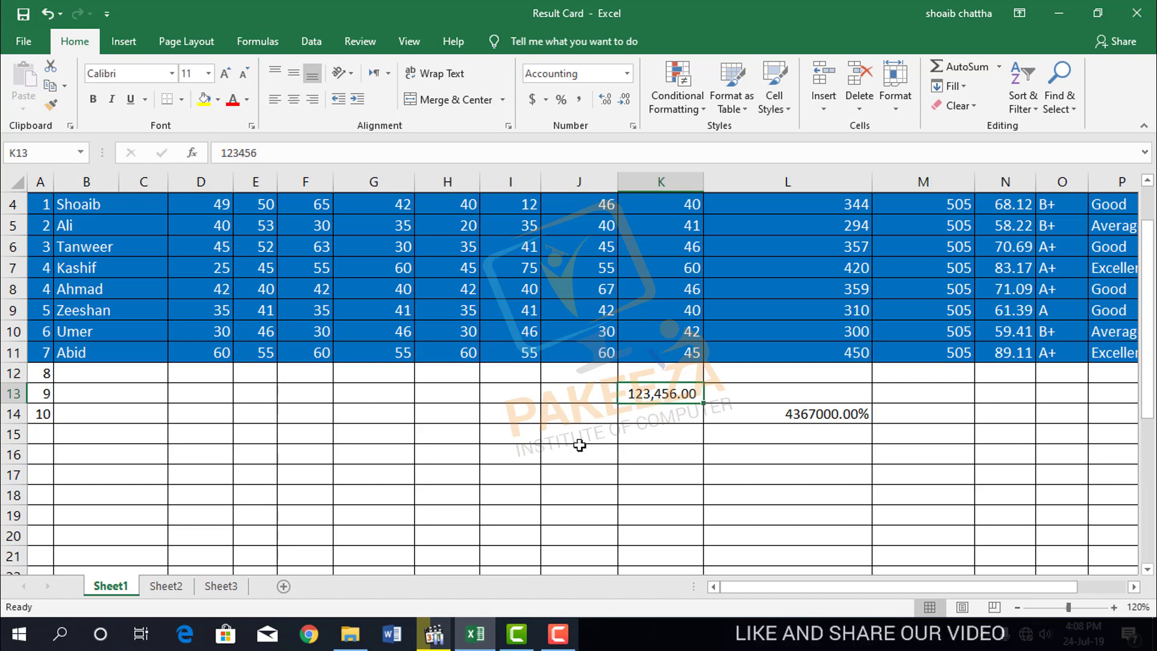
left_click(672, 419)
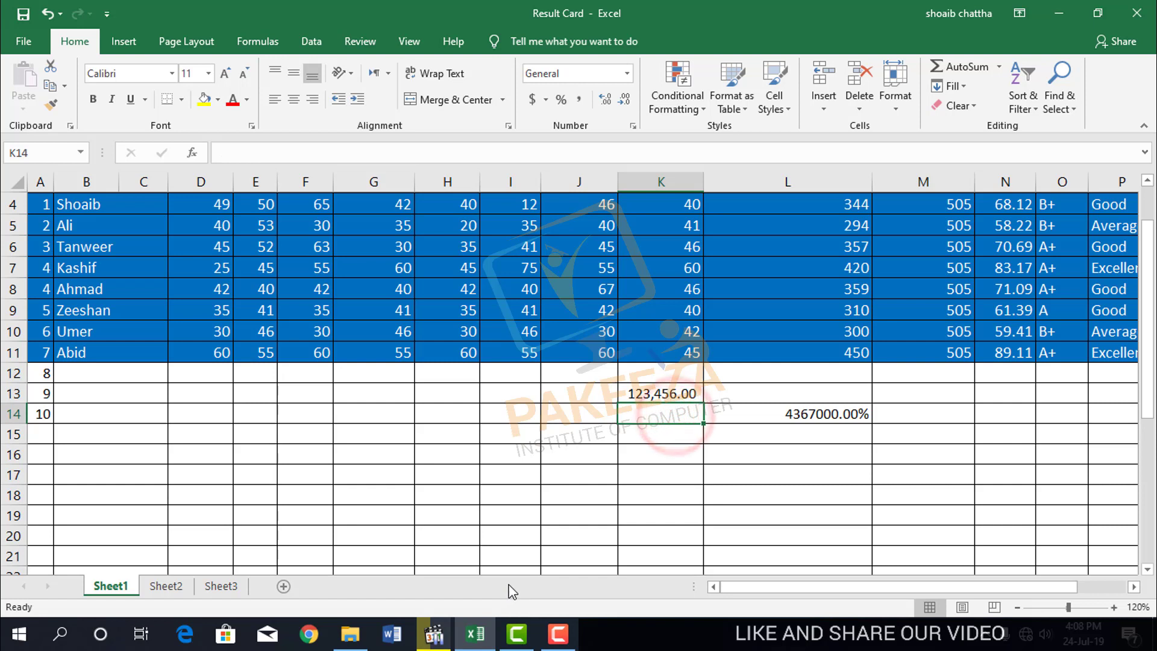
type("00")
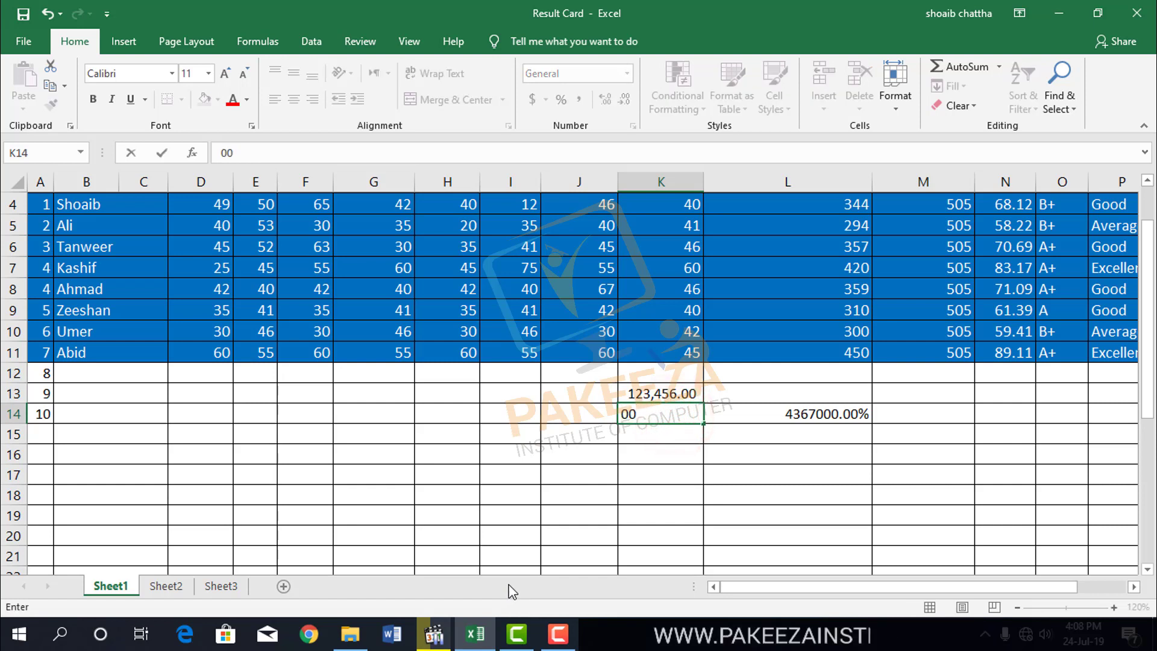
key("BackSpace")
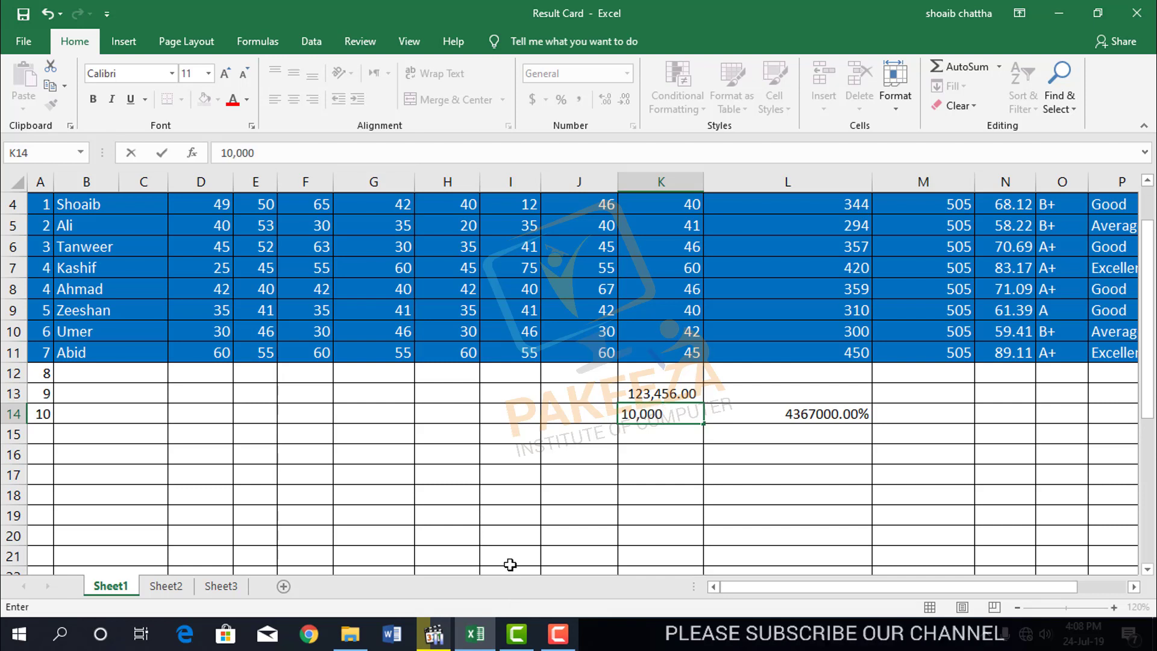
left_click(646, 474)
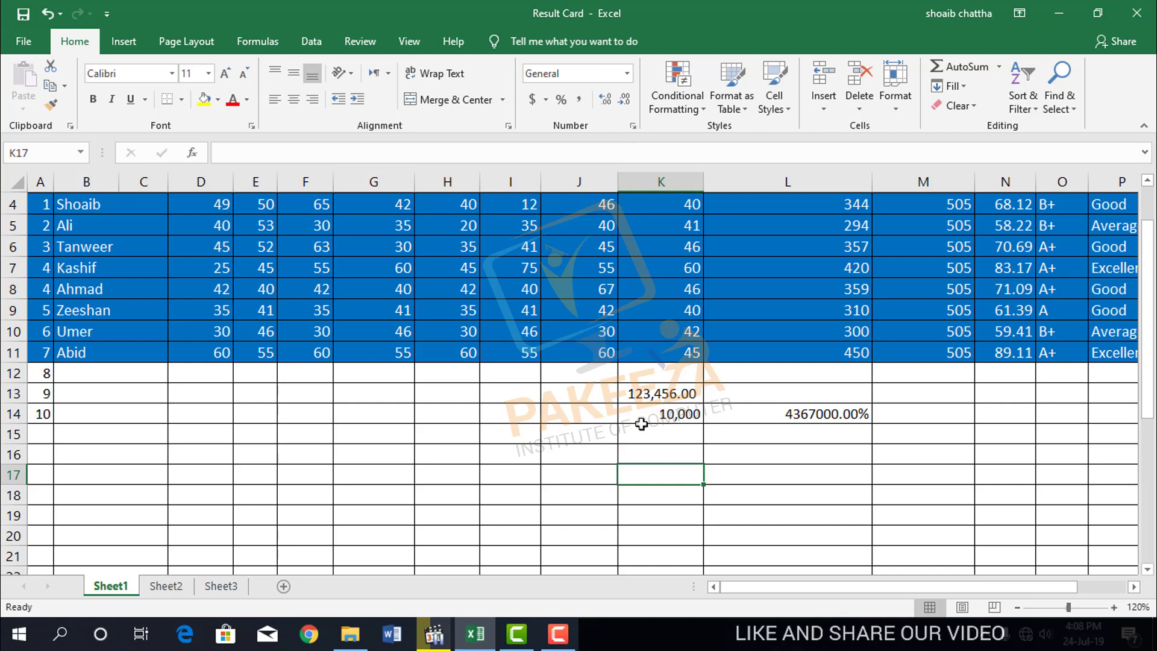
Enter 35.0000 in cell K16
left_click(660, 454)
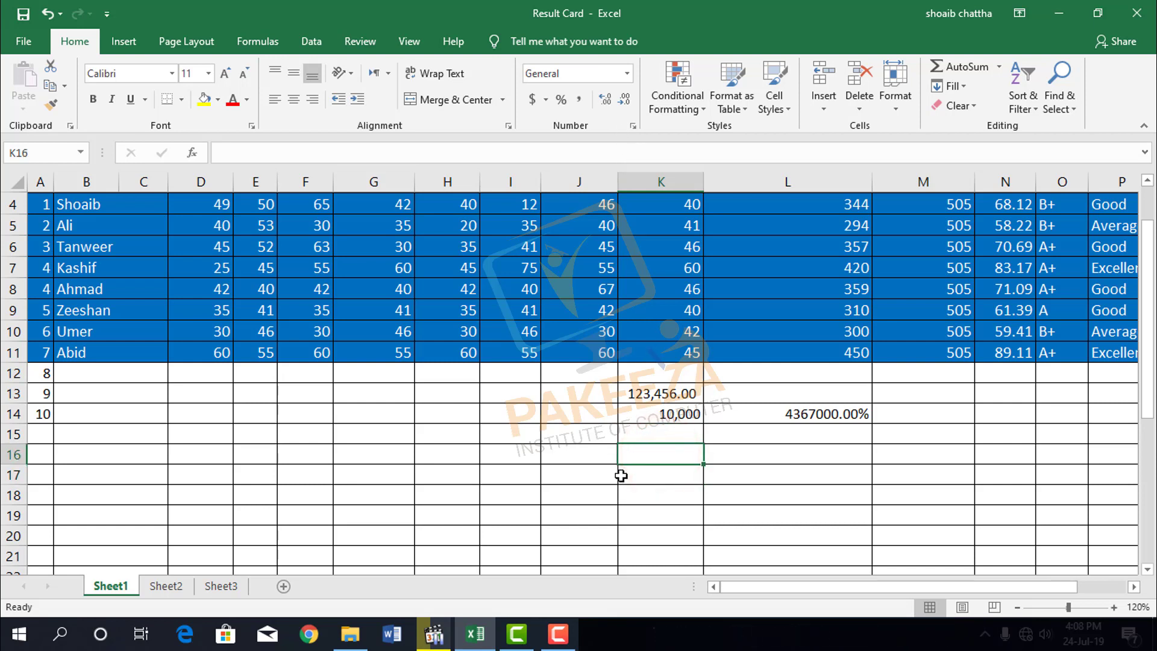
type("35")
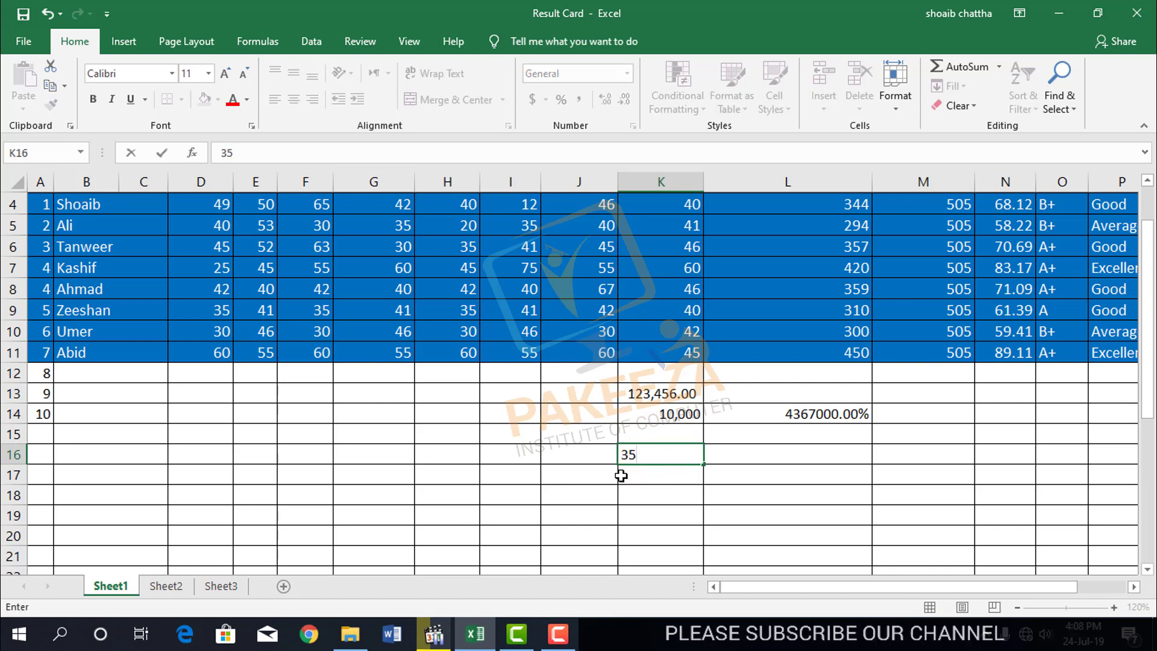
type(".0000")
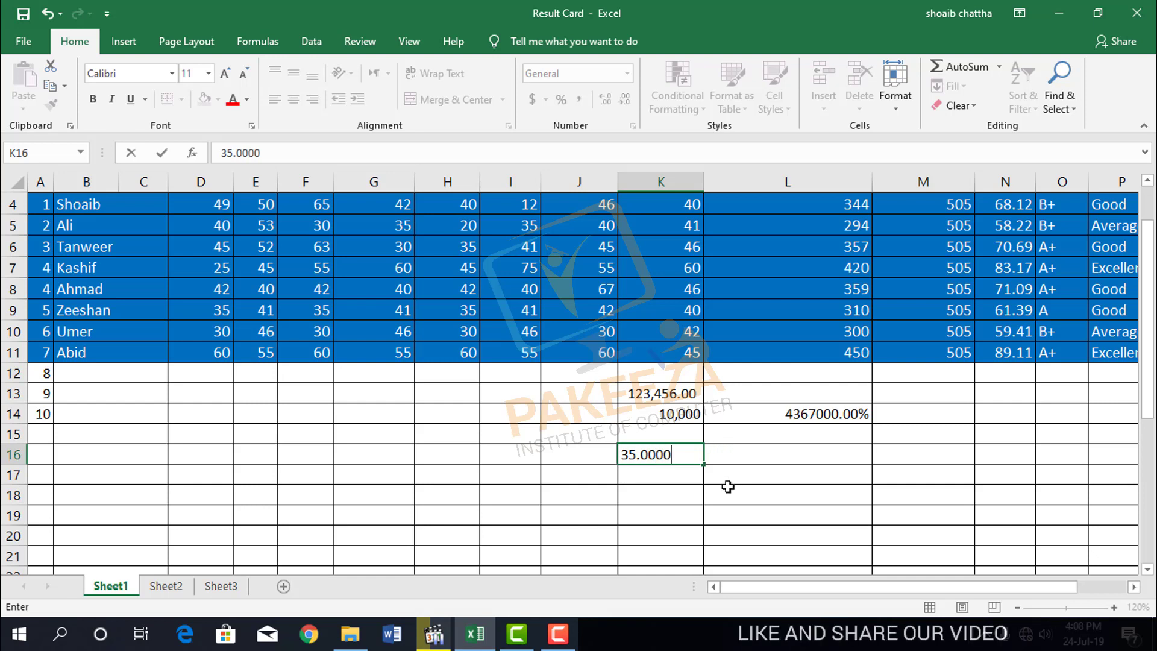
left_click(678, 477)
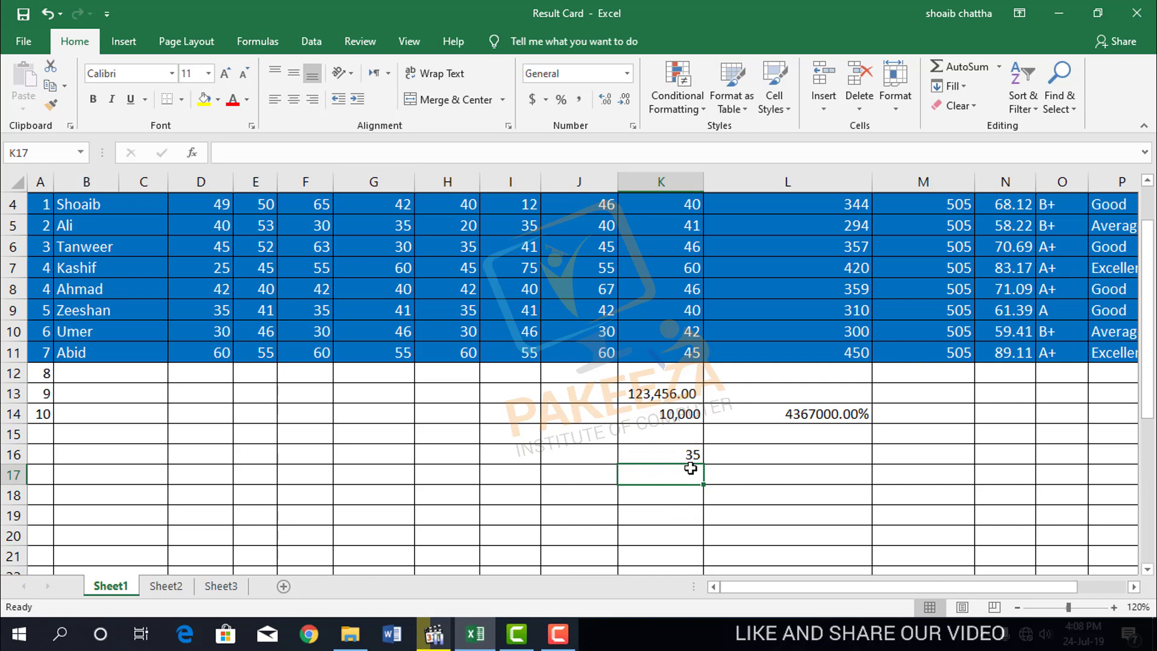
Set the value of cell K16 to 35.1234
left_click(681, 455)
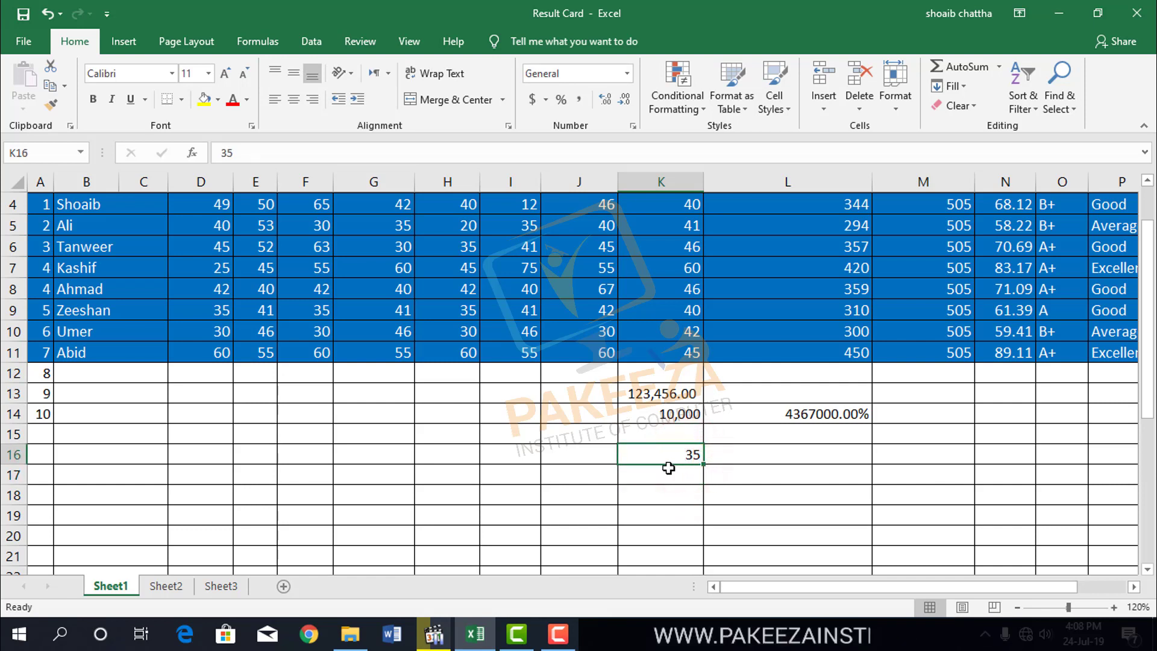
type("35")
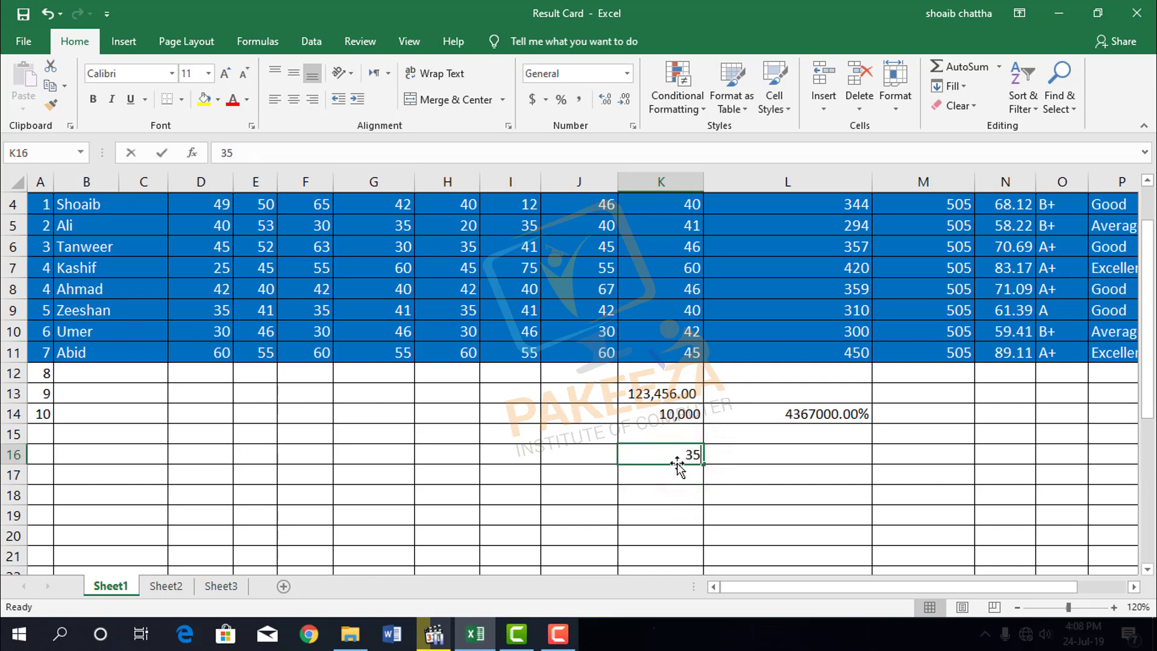
type(".")
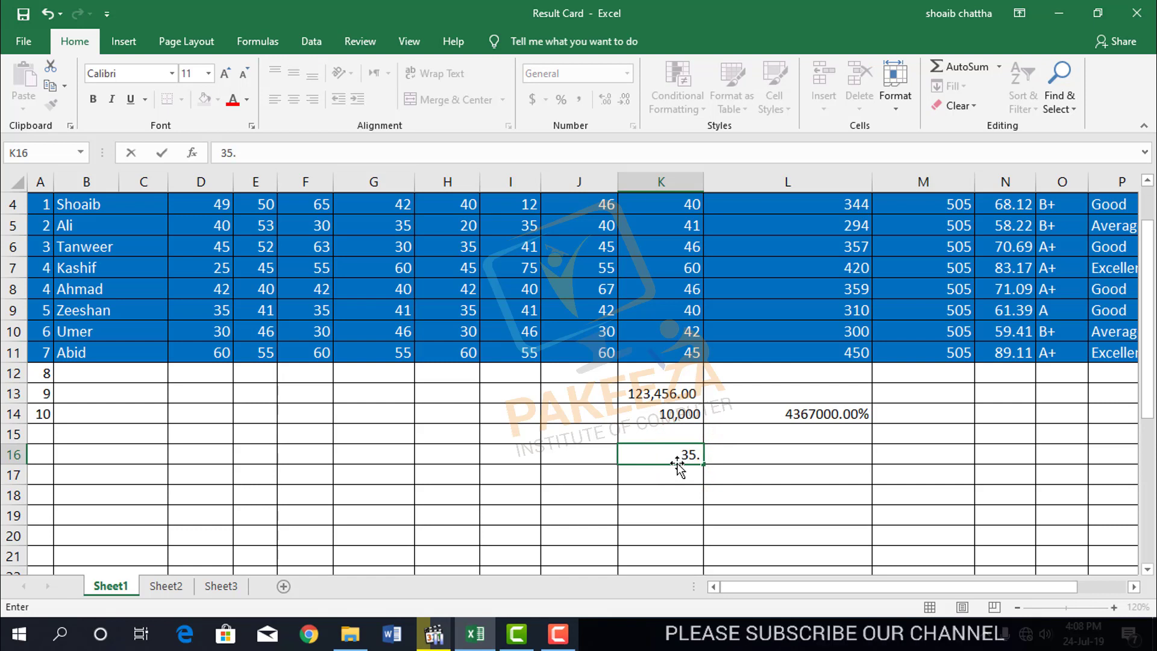
type("1234")
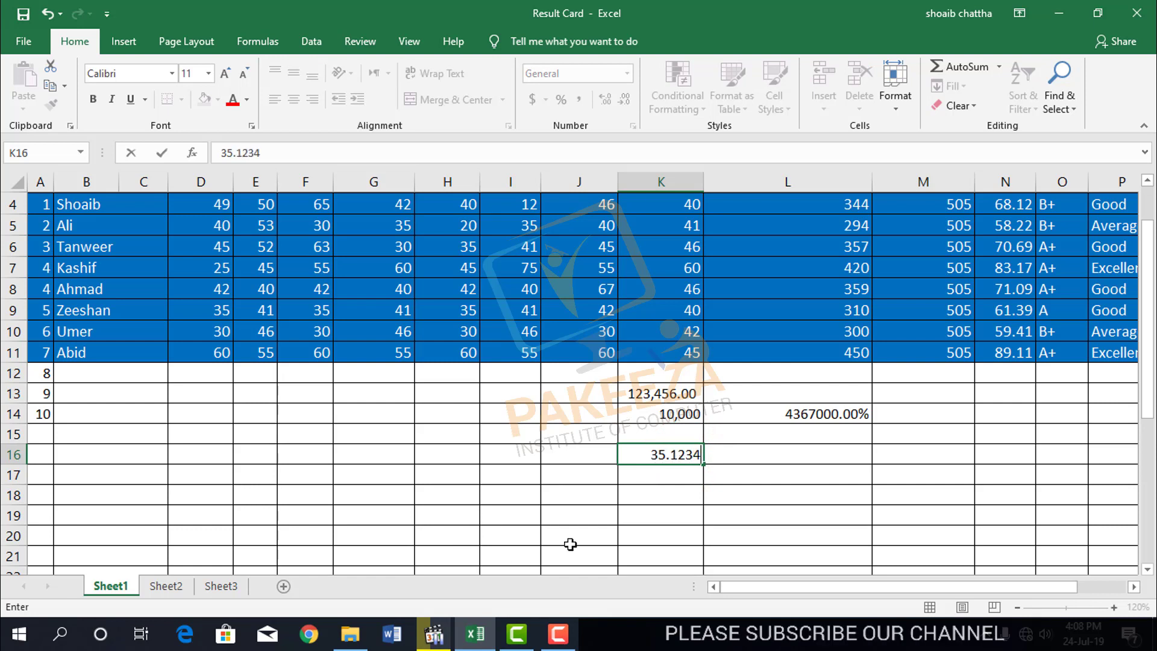
left_click(744, 493)
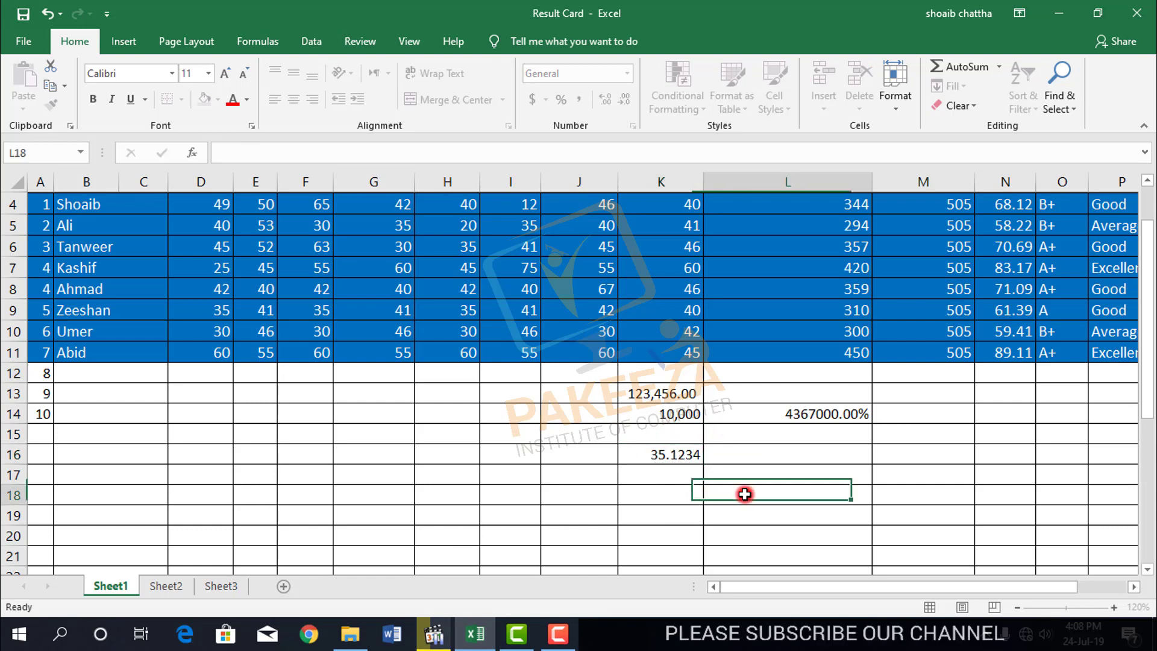
Increase the decimals shown in cell K16 to six places
left_click(661, 458)
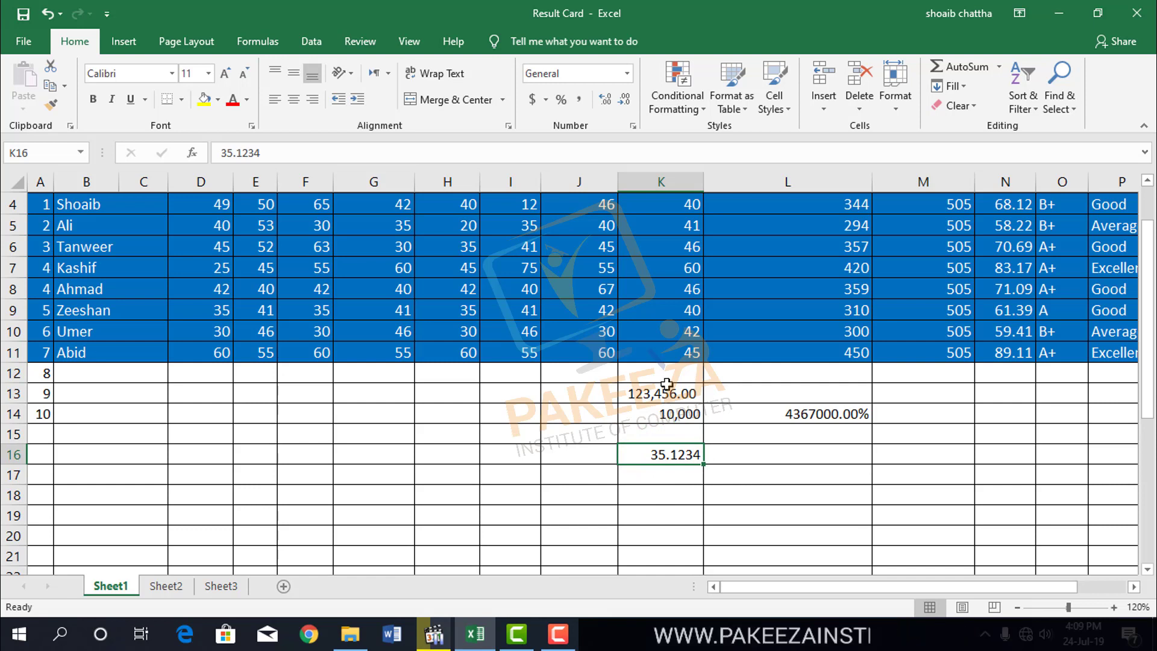
left_click(608, 103)
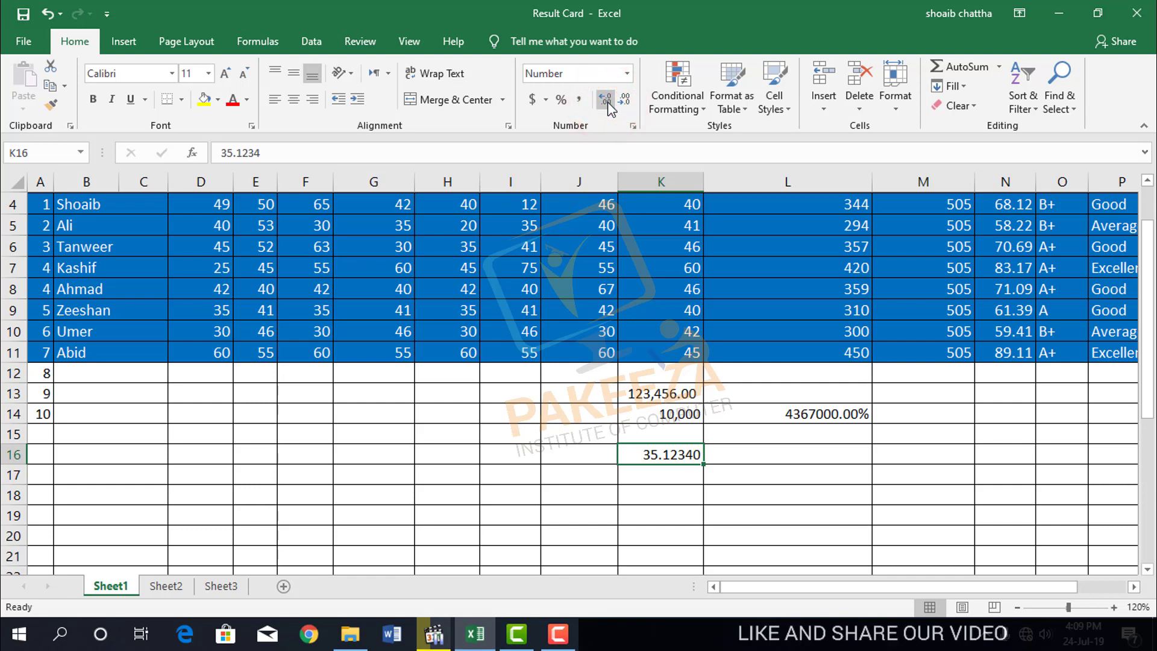
left_click(608, 102)
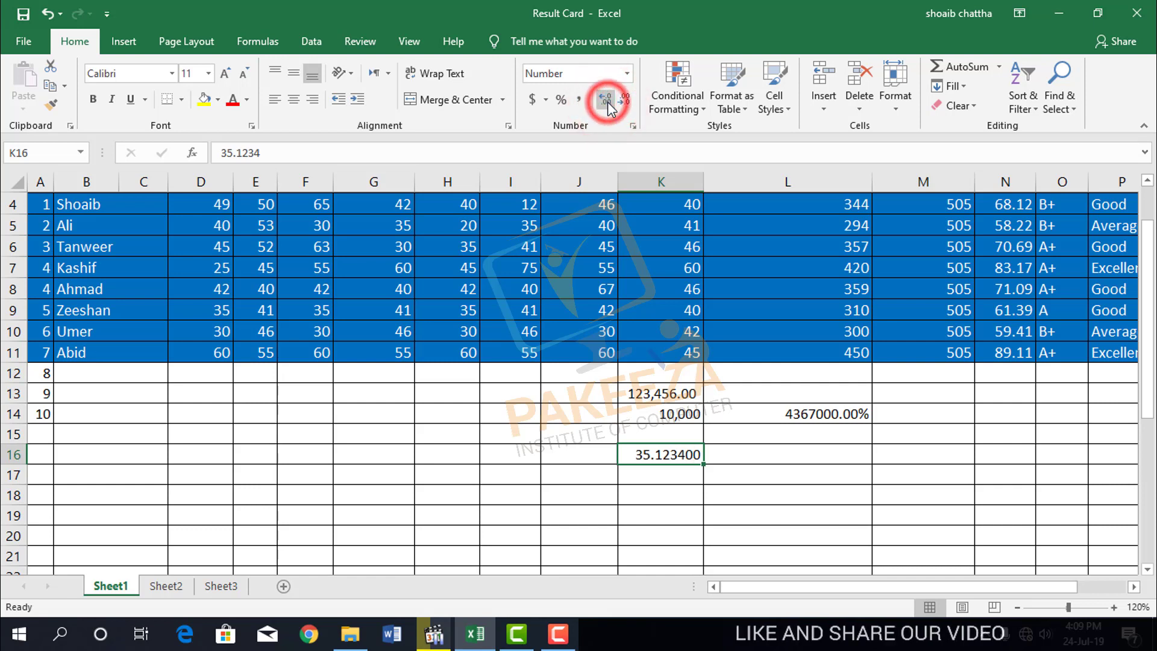
Decrease the decimals shown in cell K16 to two places
left_click(625, 102)
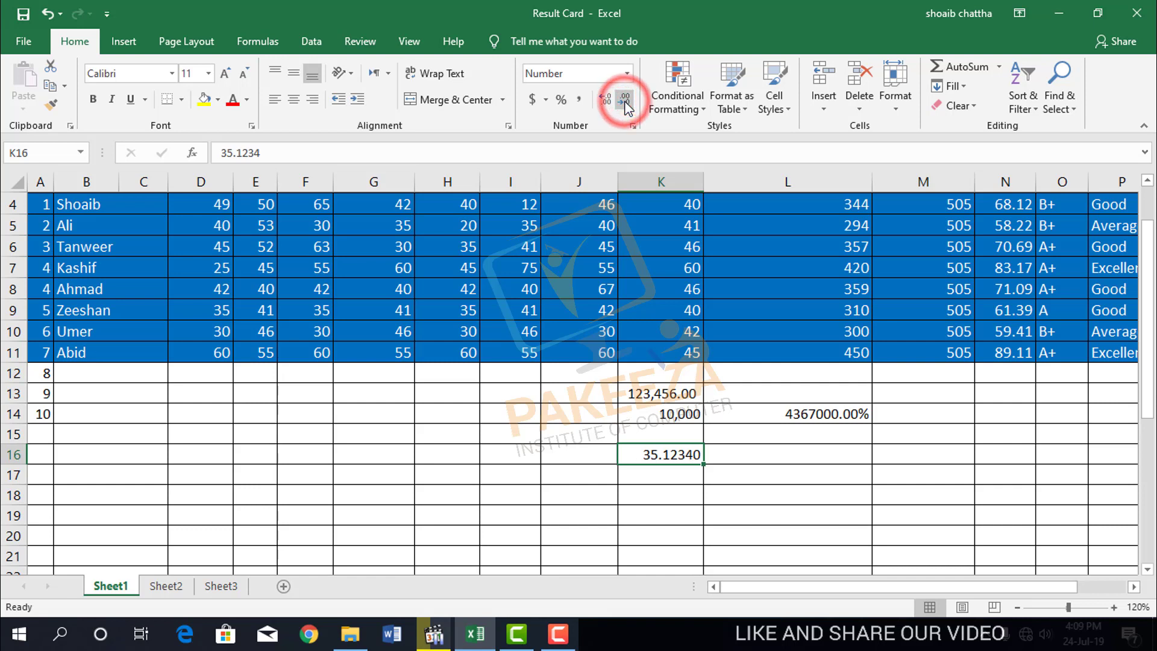
left_click(625, 103)
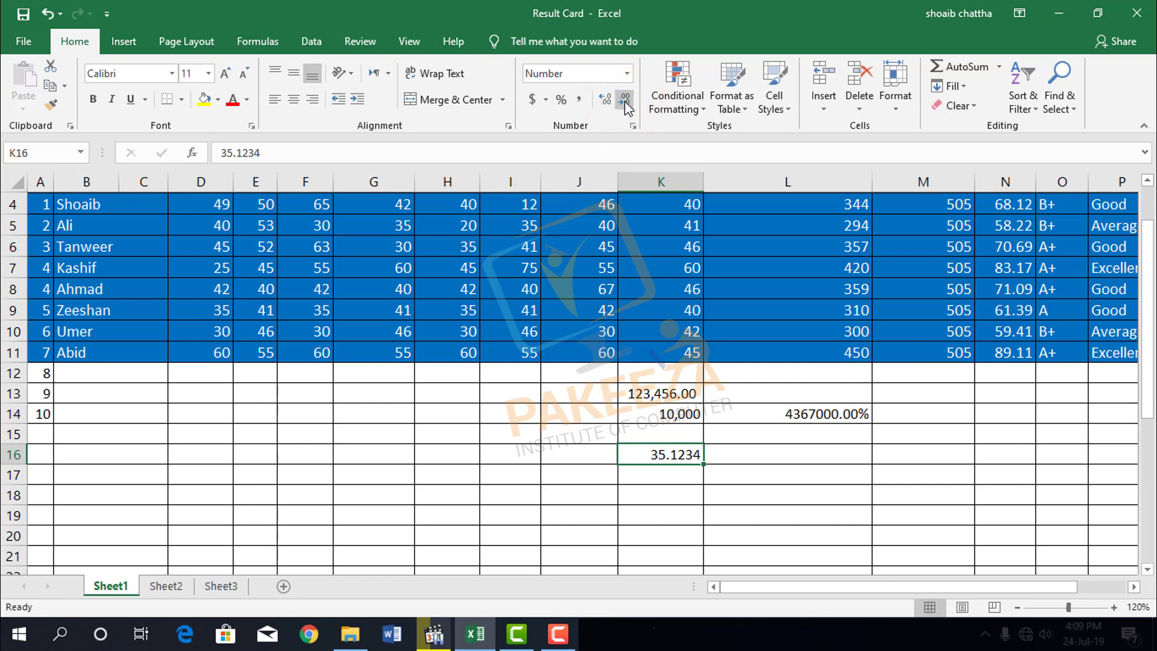
left_click(625, 103)
left_click(625, 103)
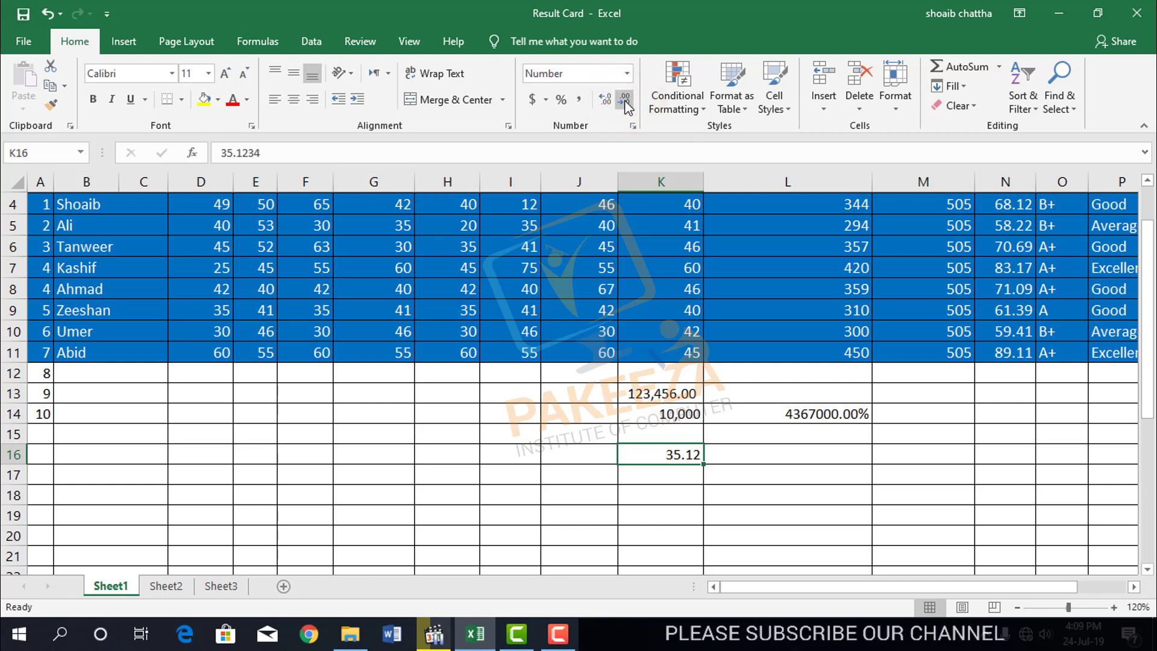
left_click(685, 474)
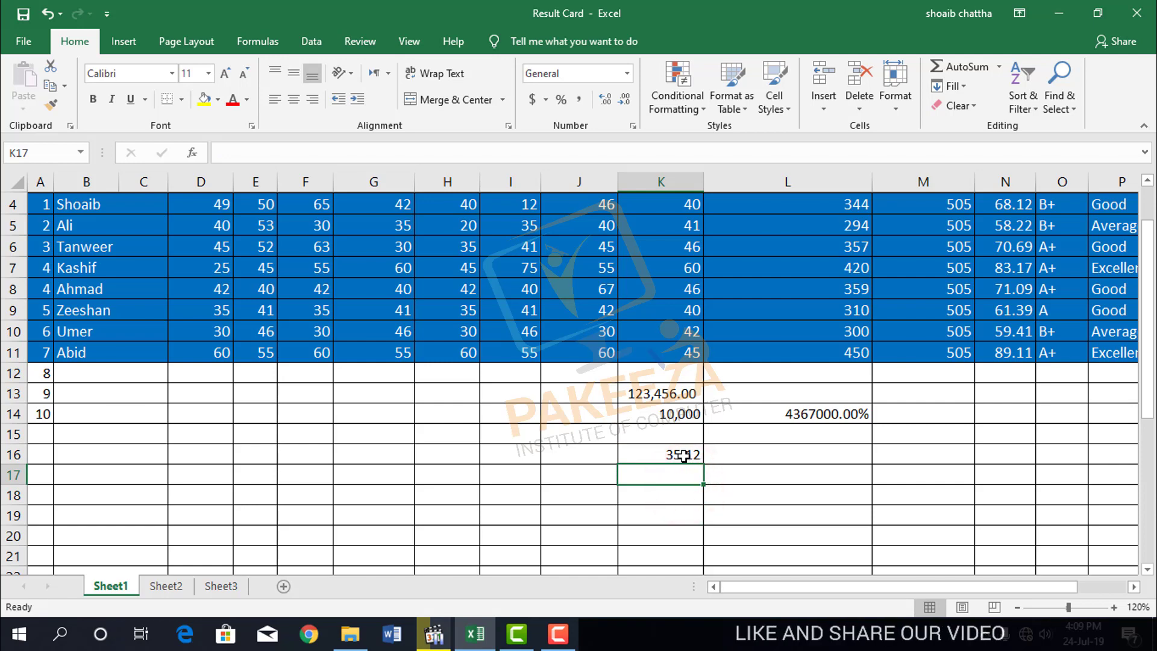
scroll(684, 456, "up", 1)
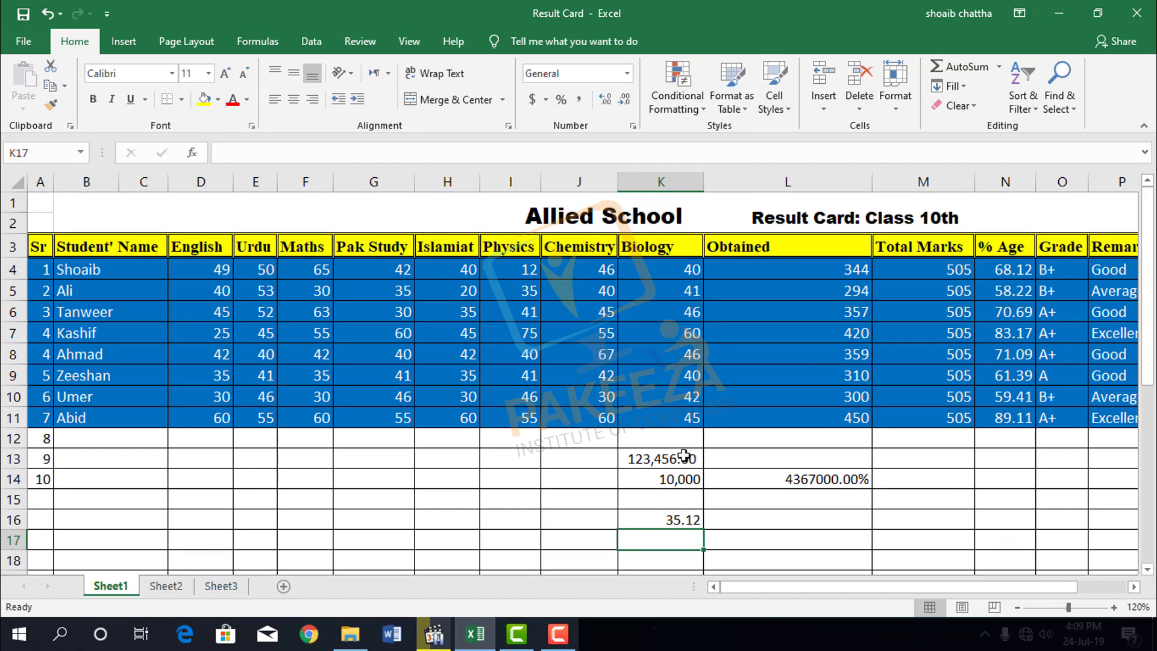
scroll(684, 456, "down", 1)
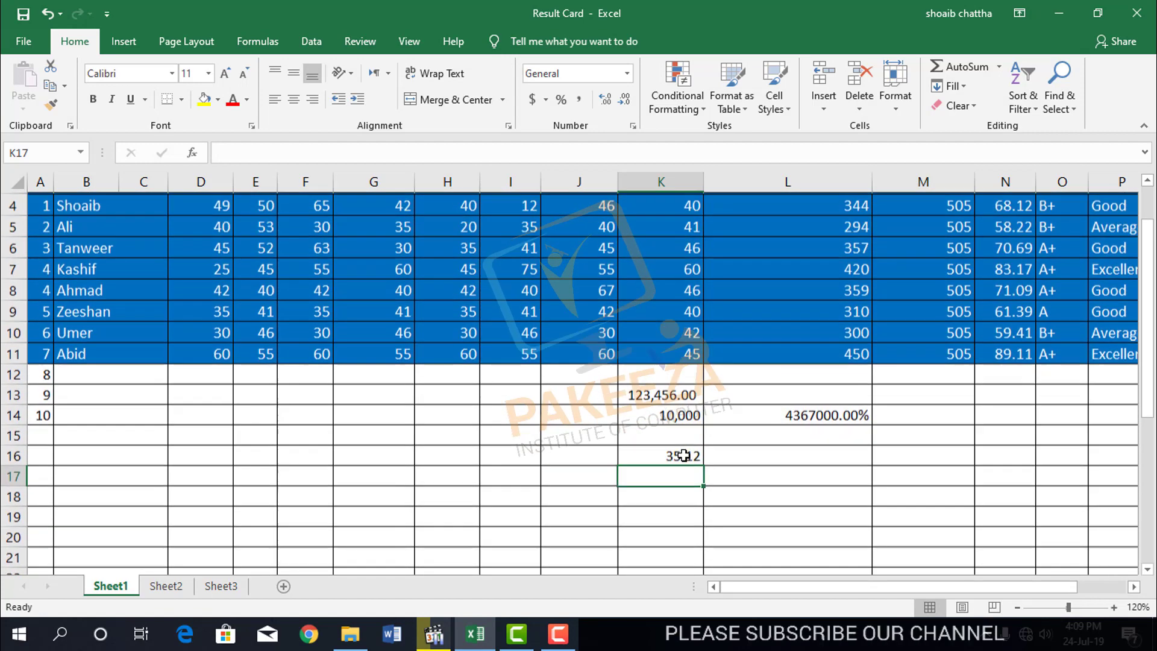
scroll(631, 462, "up", 1)
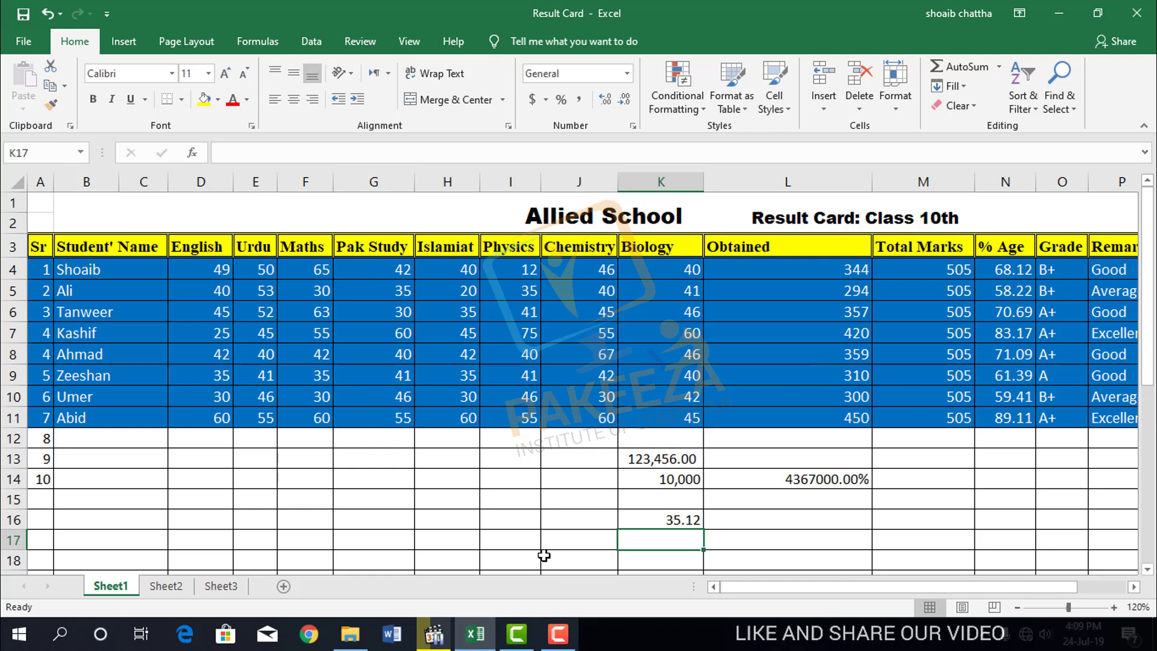
left_click(574, 633)
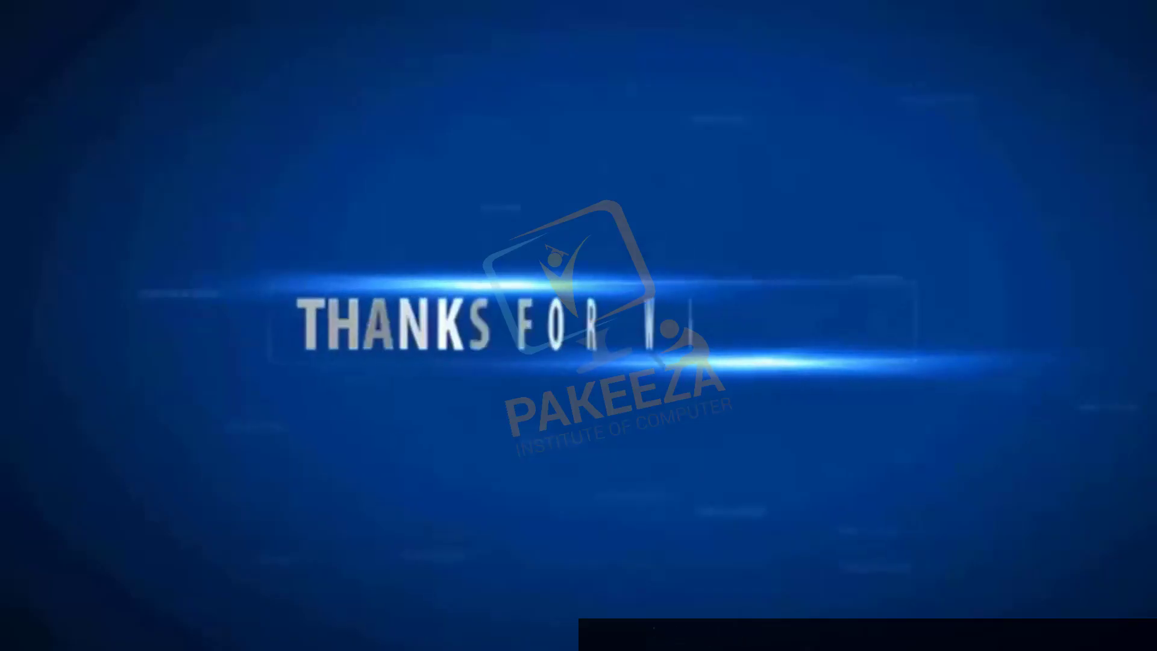